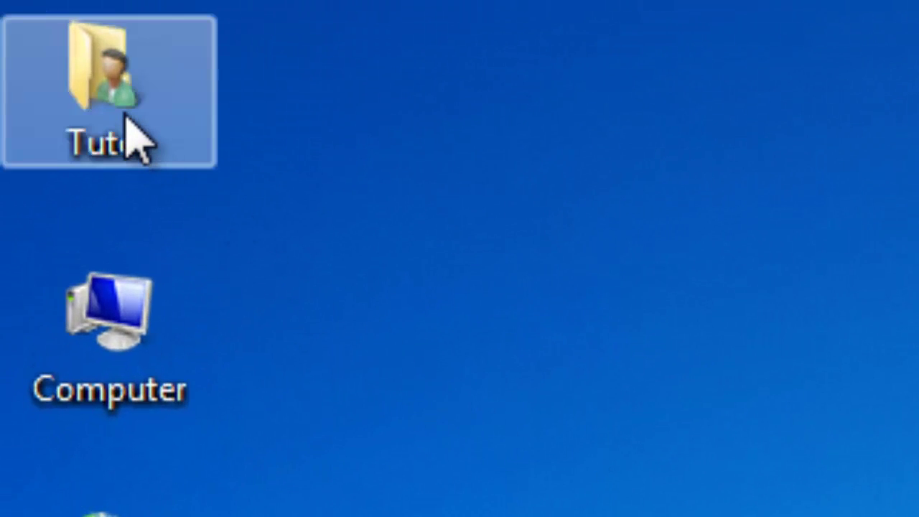
# - Open My Documents from the desktop's user folder and display its contents in the Details view
pyautogui.doubleClick(125, 122)
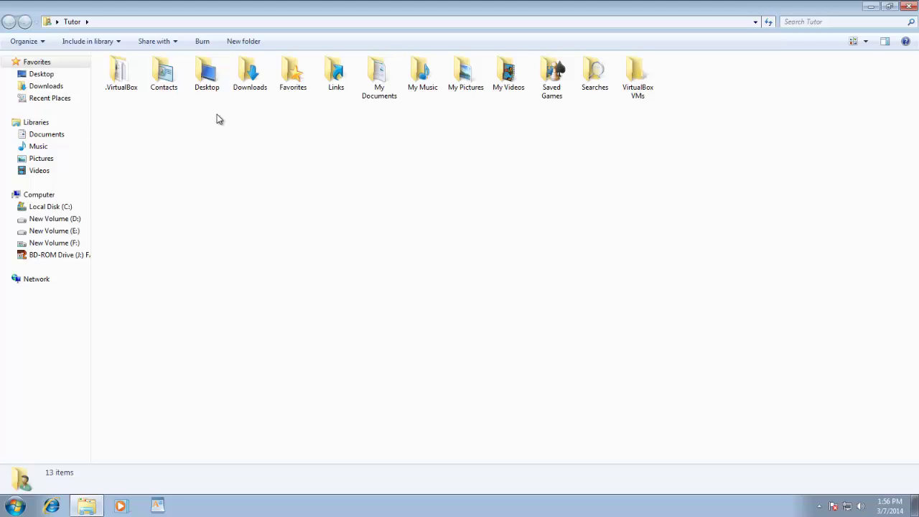
pyautogui.click(248, 87)
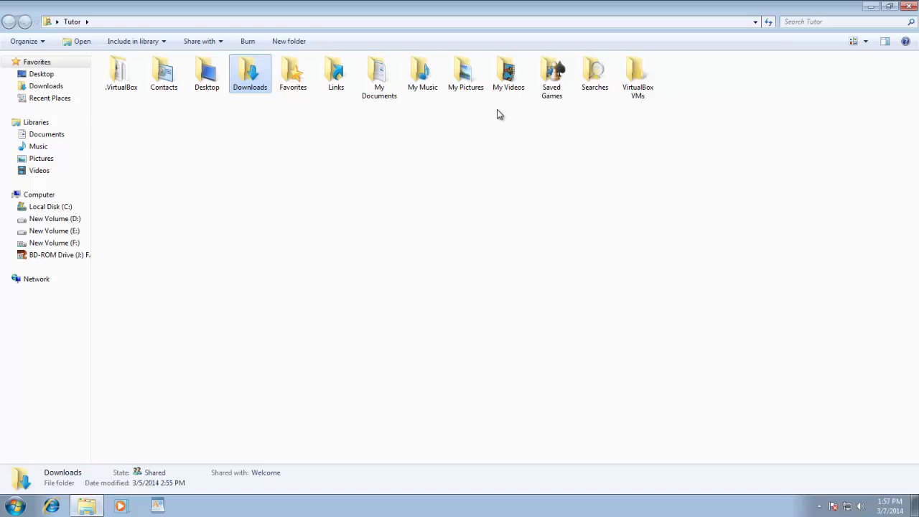
pyautogui.doubleClick(381, 99)
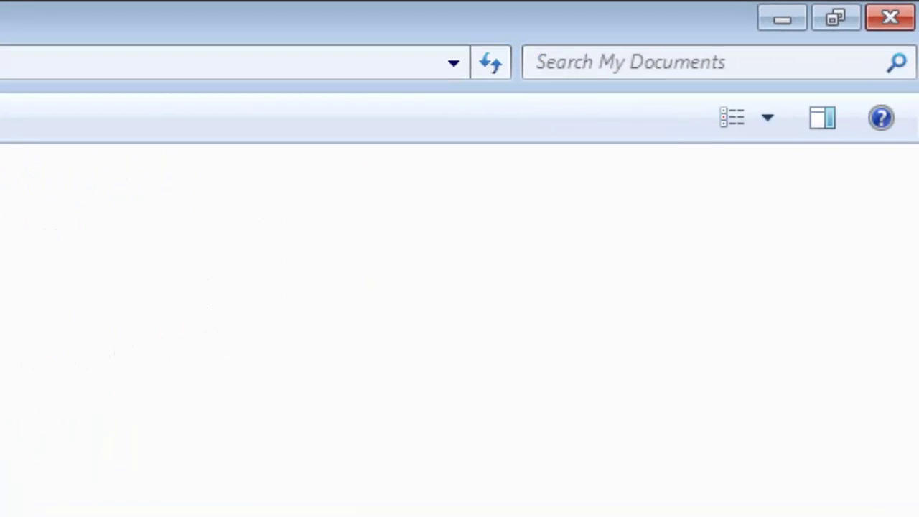
pyautogui.click(770, 123)
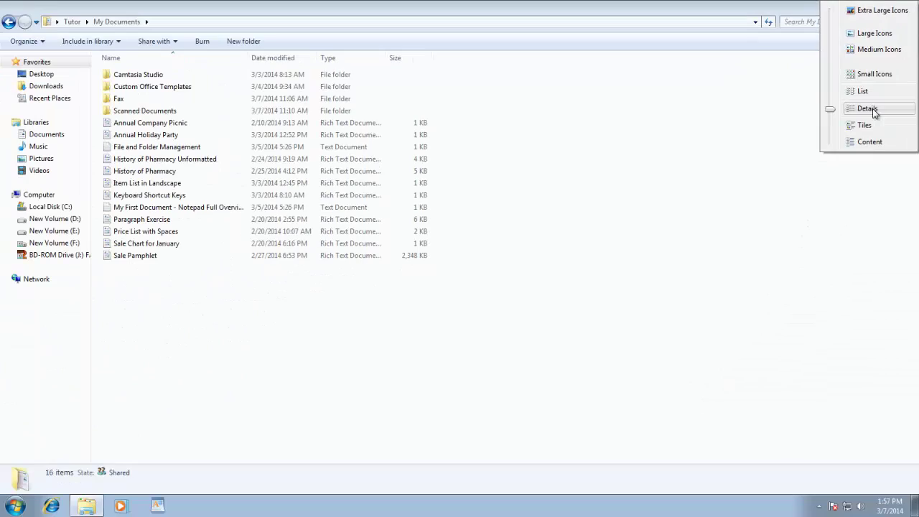
pyautogui.click(874, 110)
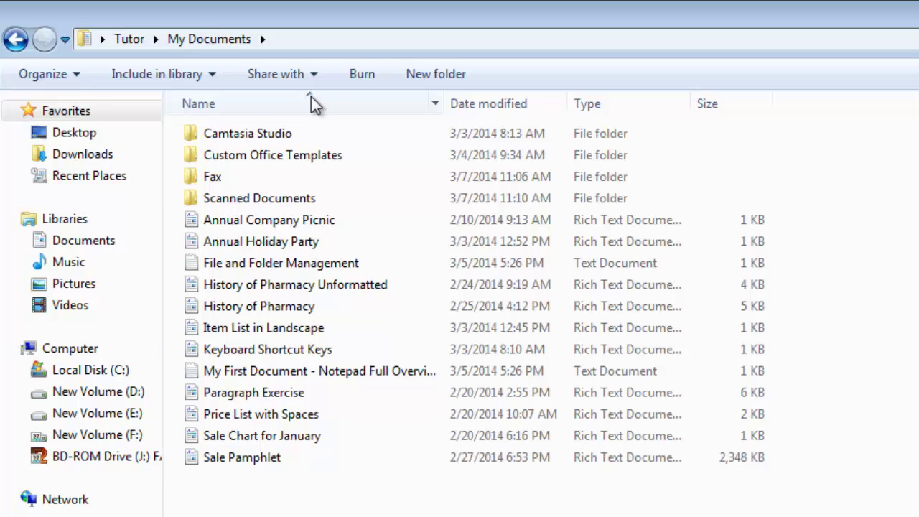
# - Try sorting My Documents by name, date modified, type and size, reversing the name and size orders, and return to sorting by name
pyautogui.click(311, 96)
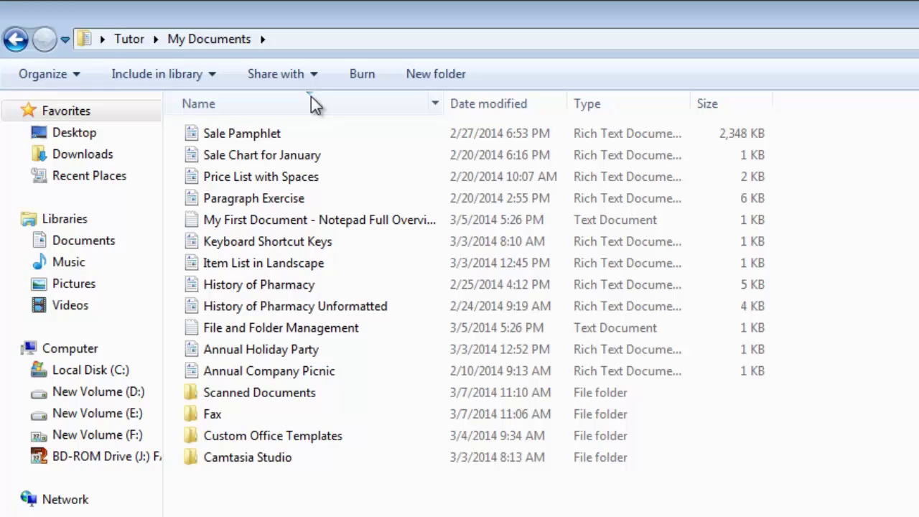
pyautogui.click(311, 97)
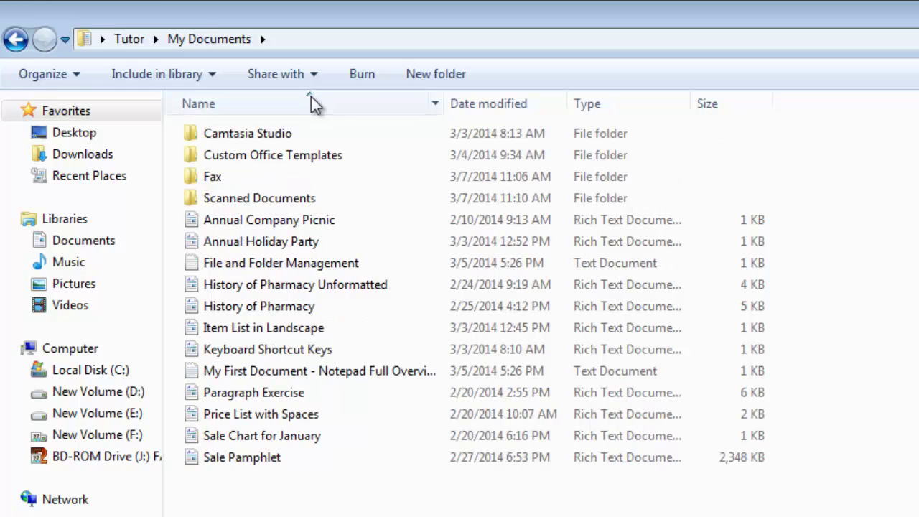
pyautogui.click(491, 108)
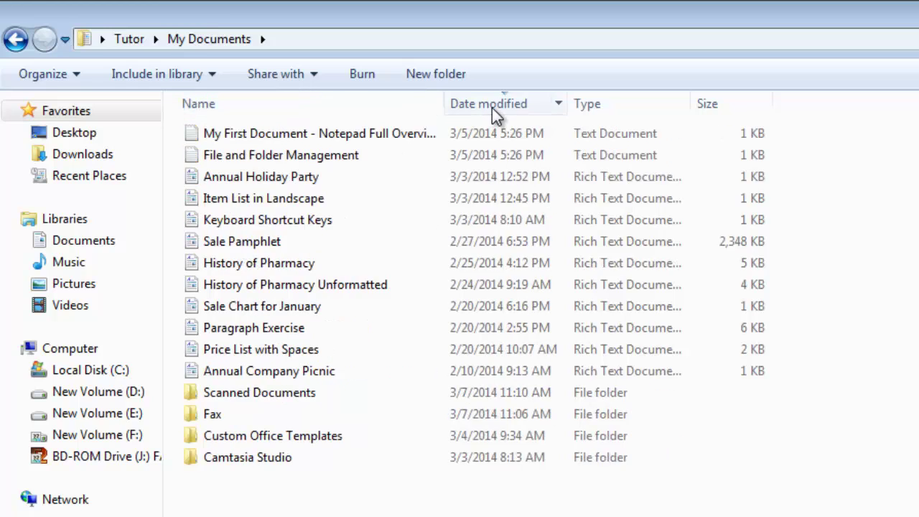
pyautogui.click(618, 108)
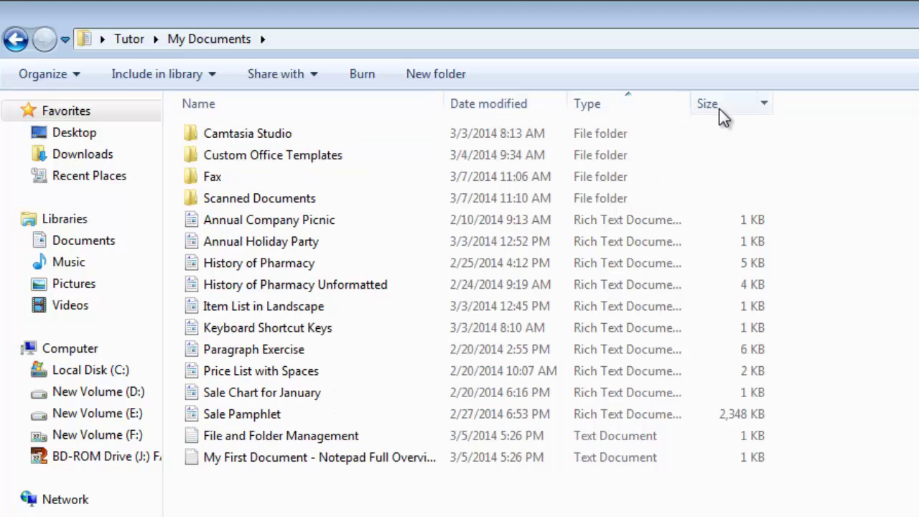
pyautogui.click(720, 109)
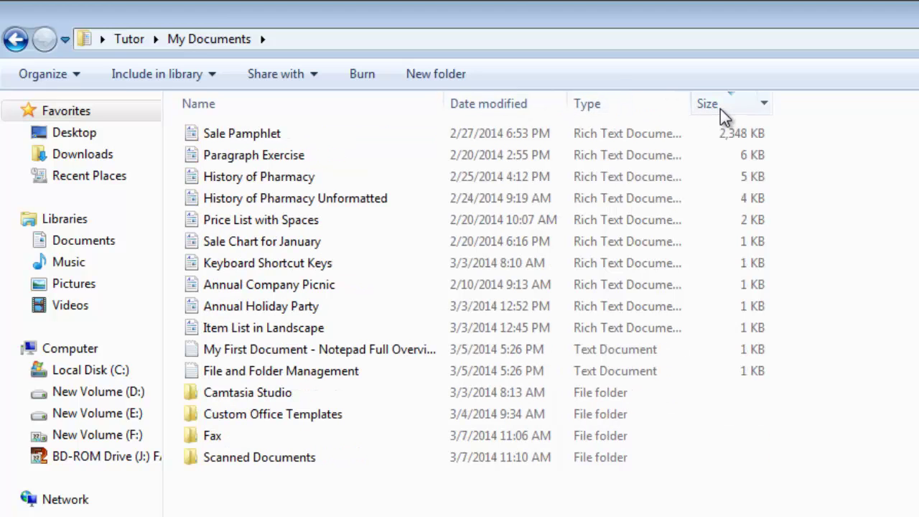
pyautogui.click(720, 109)
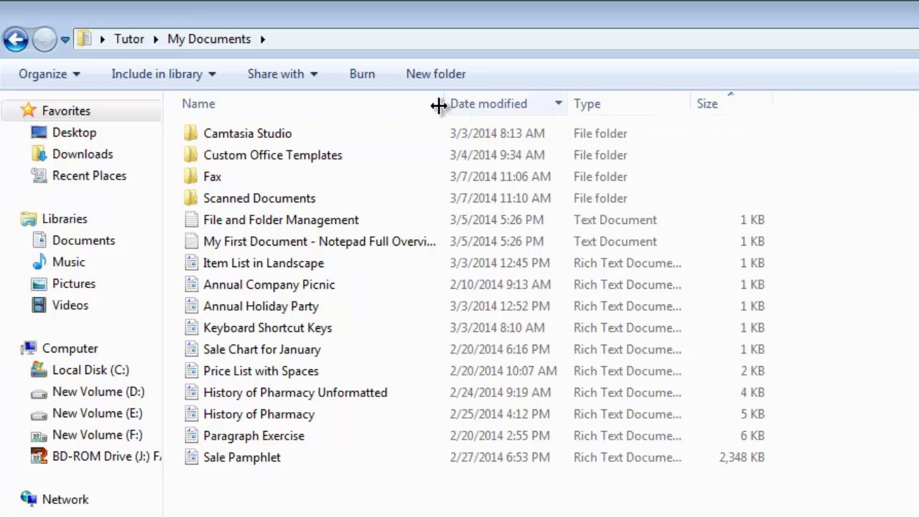
pyautogui.click(346, 105)
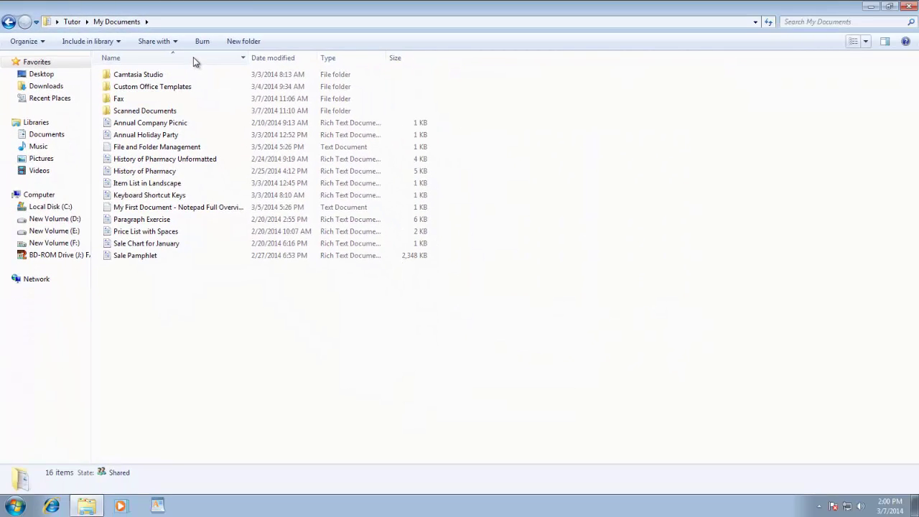
# - Close the My Documents window and open the Other Documents folder from the desktop
pyautogui.click(910, 7)
pyautogui.doubleClick(21, 316)
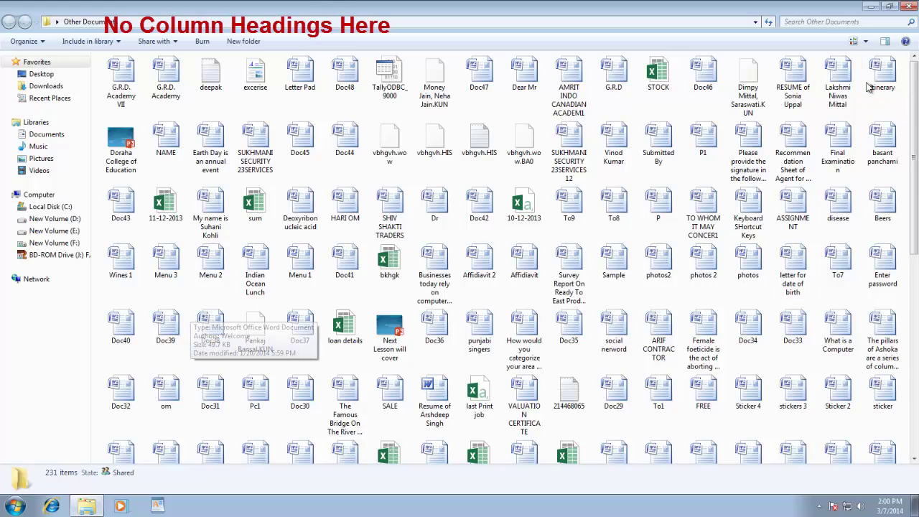
pyautogui.click(866, 42)
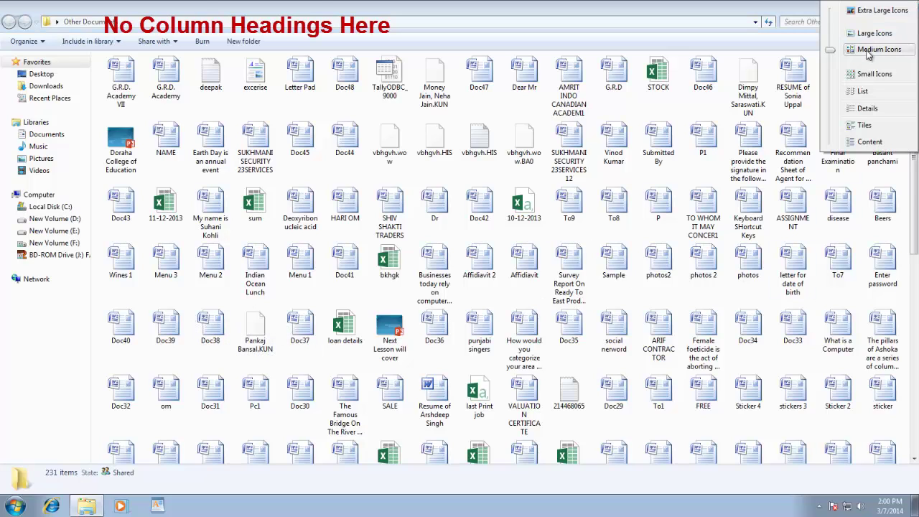
pyautogui.click(673, 6)
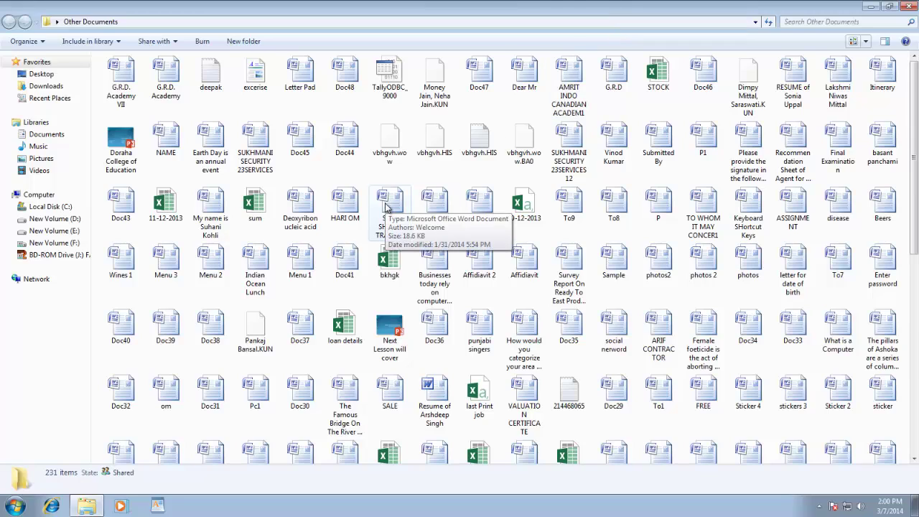
pyautogui.moveTo(916, 179)
pyautogui.mouseDown()
pyautogui.moveTo(918, 395)
pyautogui.moveTo(914, 165)
pyautogui.mouseUp()
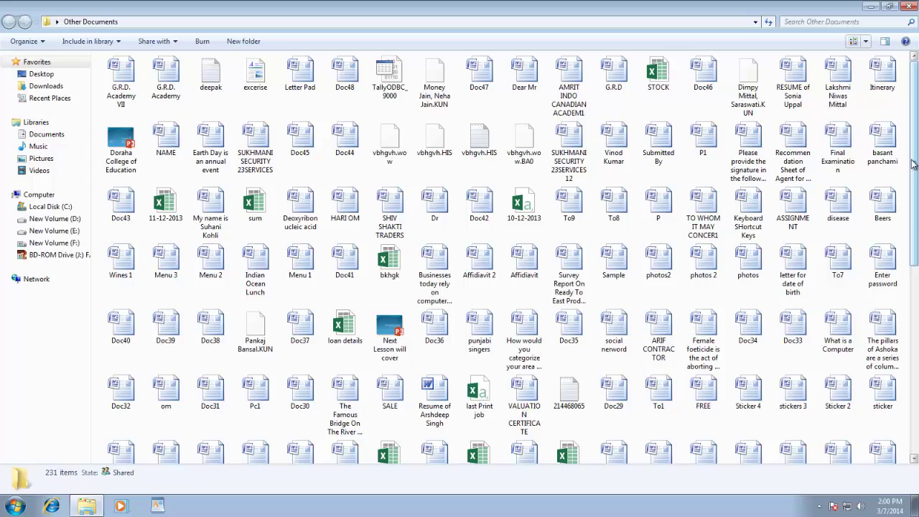
# - Sort the files in Other Documents by name in ascending order and select the HELP CARE document
pyautogui.rightClick(898, 114)
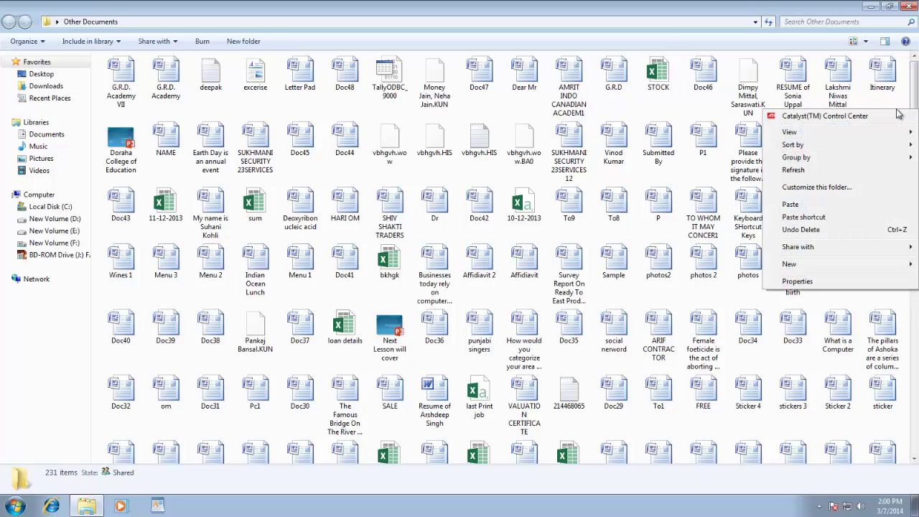
pyautogui.moveTo(853, 148)
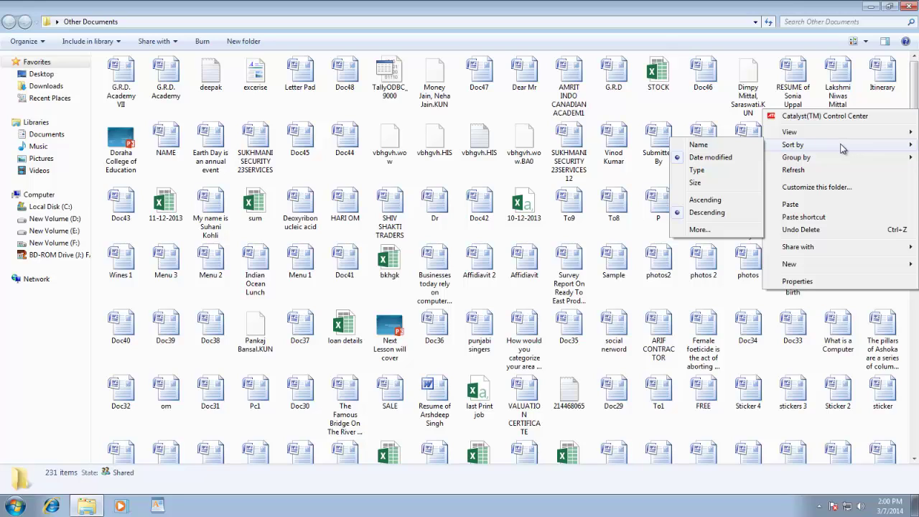
pyautogui.click(737, 144)
pyautogui.rightClick(834, 110)
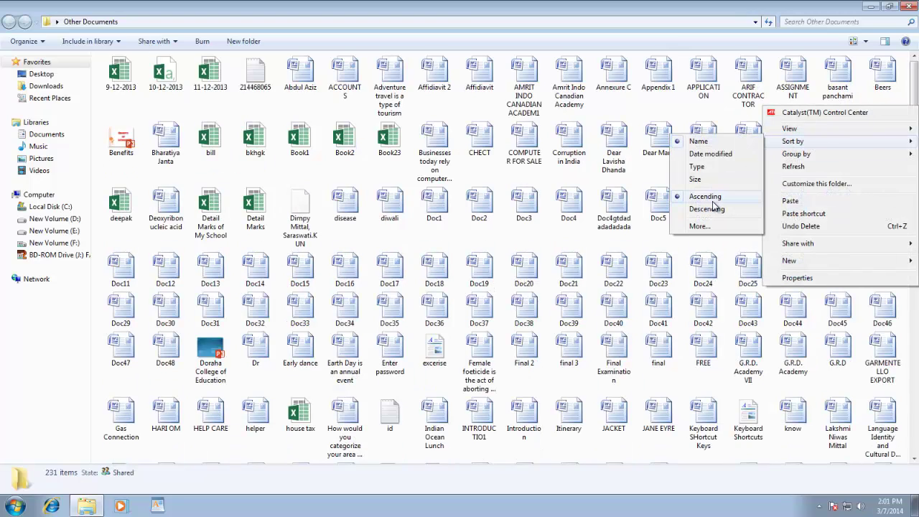
pyautogui.click(756, 8)
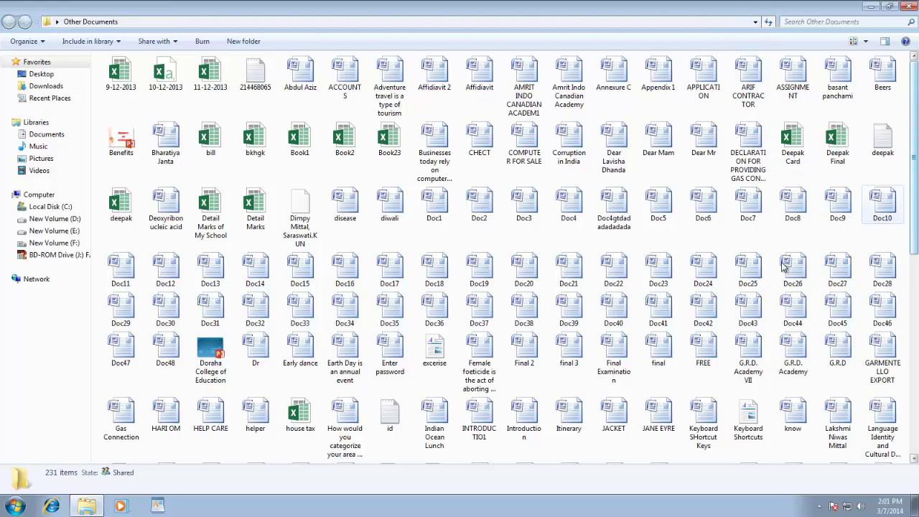
pyautogui.click(219, 411)
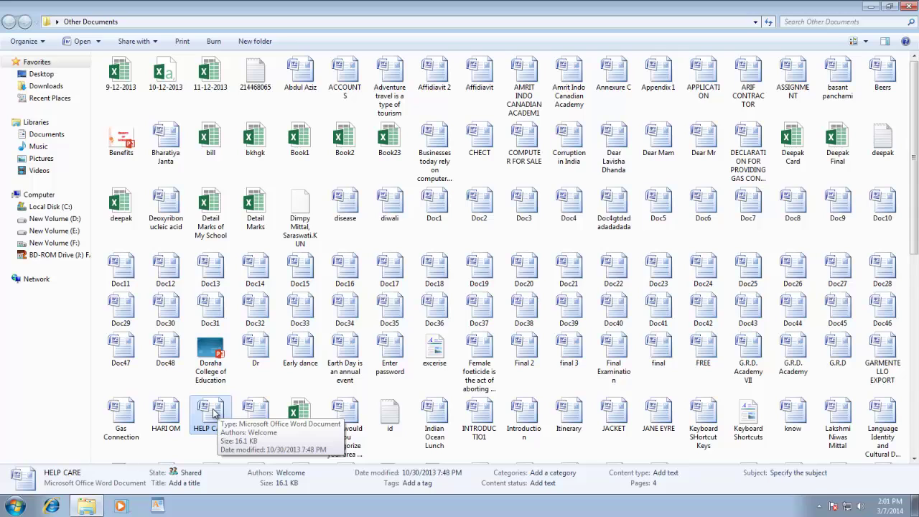
# - Try the Small Icons, Large Icons and Extra Large Icons views on the Other Documents files
pyautogui.click(867, 41)
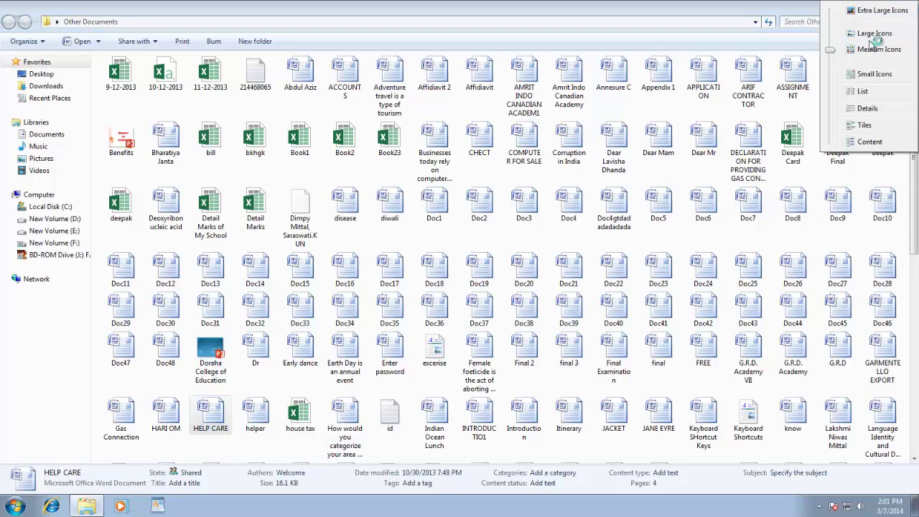
pyautogui.click(862, 86)
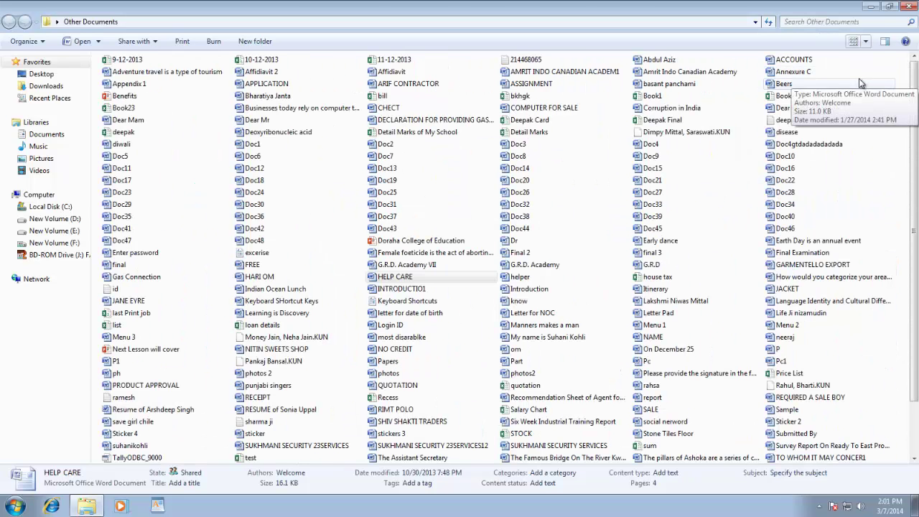
pyautogui.click(866, 41)
pyautogui.click(870, 34)
pyautogui.click(867, 41)
pyautogui.click(872, 17)
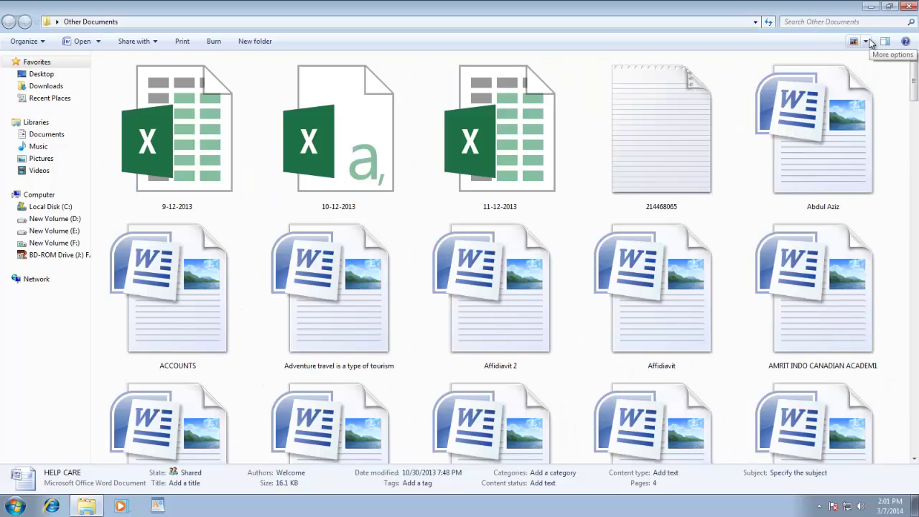
# - Reduce the file display to Large Icons and switch it to the List view
pyautogui.click(870, 42)
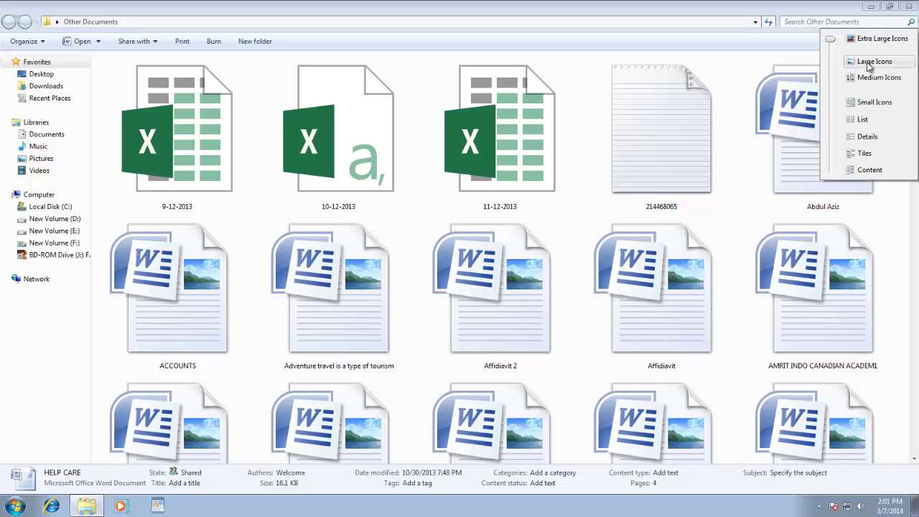
pyautogui.click(869, 63)
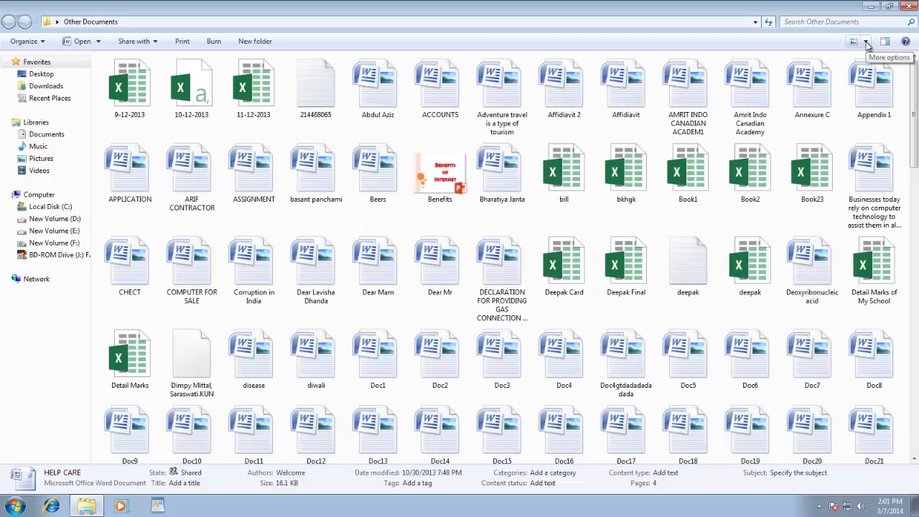
pyautogui.click(868, 45)
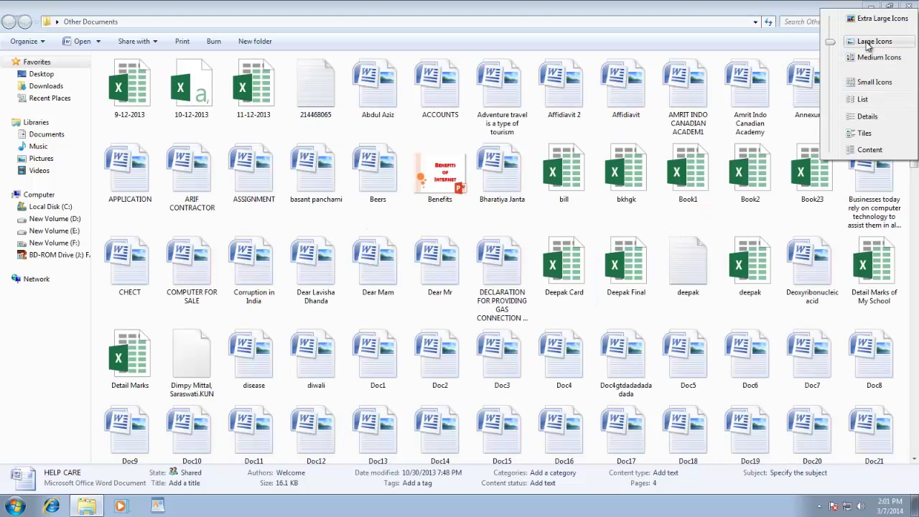
pyautogui.click(864, 97)
pyautogui.click(872, 41)
pyautogui.click(869, 92)
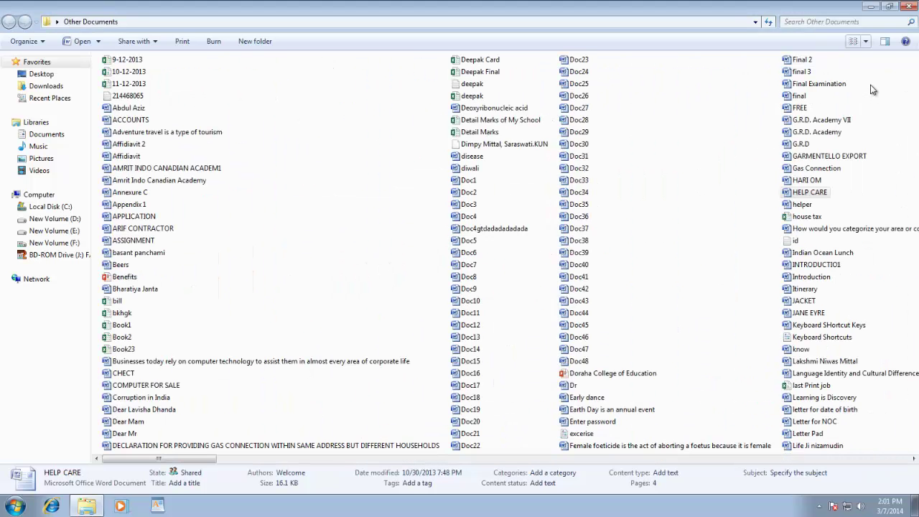
# - Show the files as Small Icons and check how the folder scrolls vertically
pyautogui.click(866, 41)
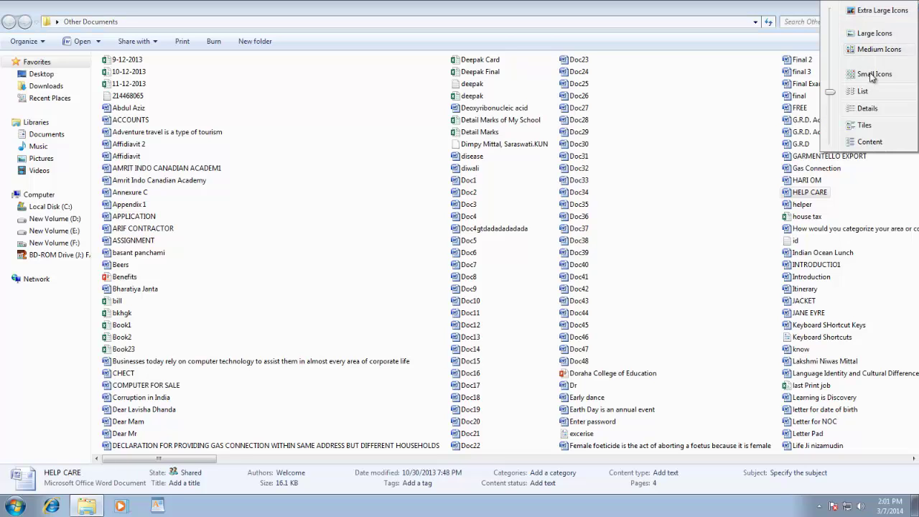
pyautogui.click(869, 75)
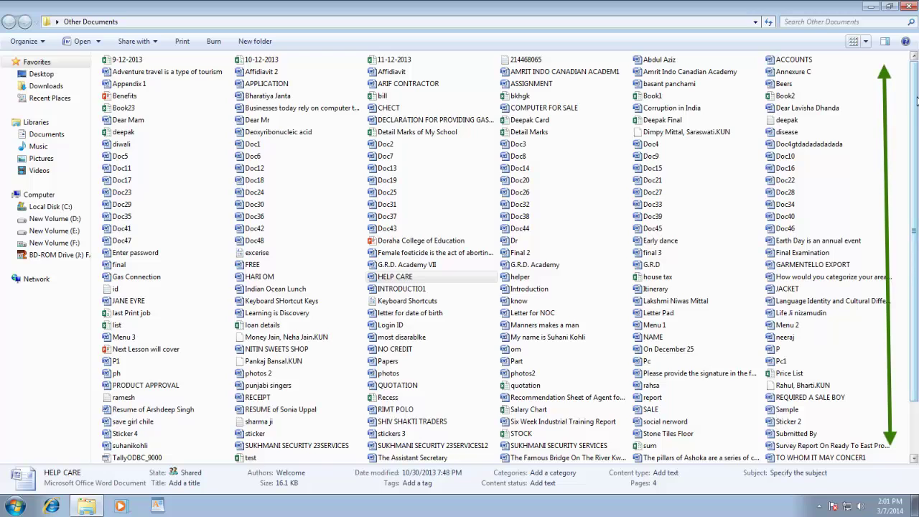
pyautogui.scroll(-1, 918, 129)
pyautogui.scroll(-1, 918, 148)
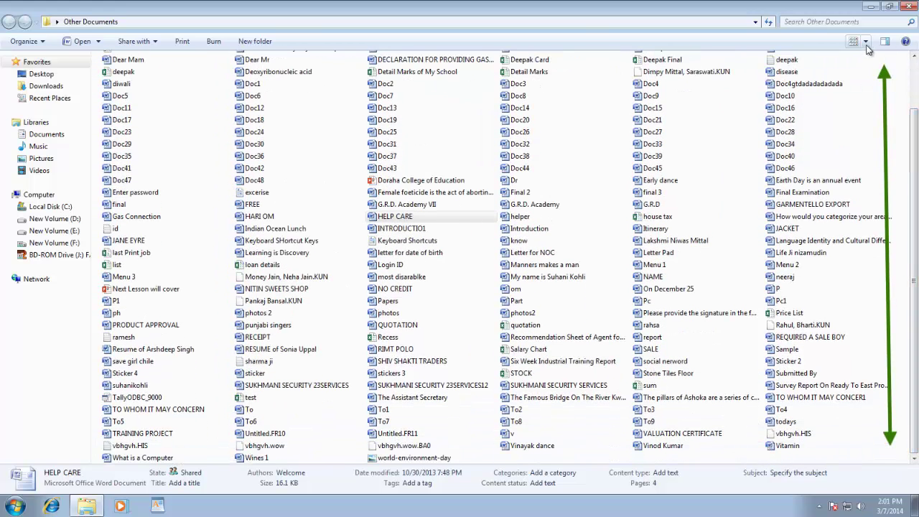
# - Return to the List view to check its horizontal scrolling, and change the file display to Tiles
pyautogui.click(867, 43)
pyautogui.click(844, 92)
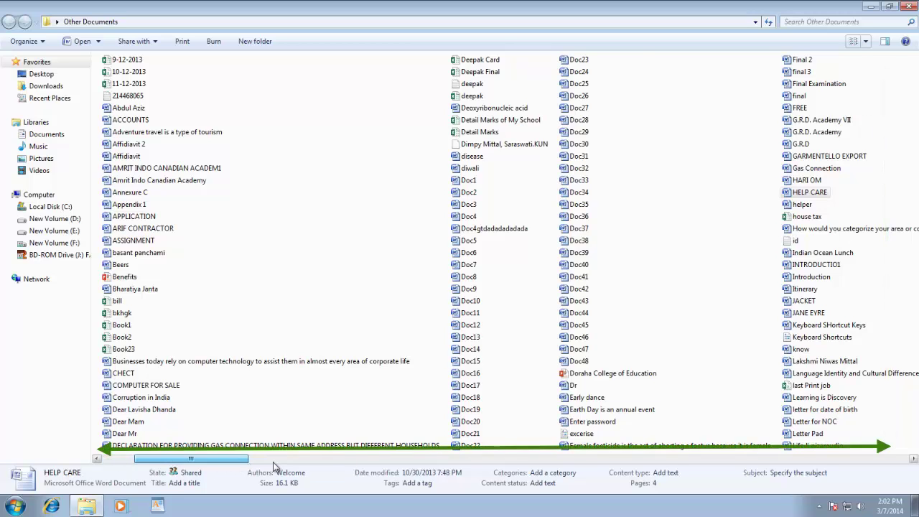
pyautogui.moveTo(208, 461)
pyautogui.mouseDown()
pyautogui.moveTo(477, 467)
pyautogui.moveTo(188, 468)
pyautogui.mouseUp()
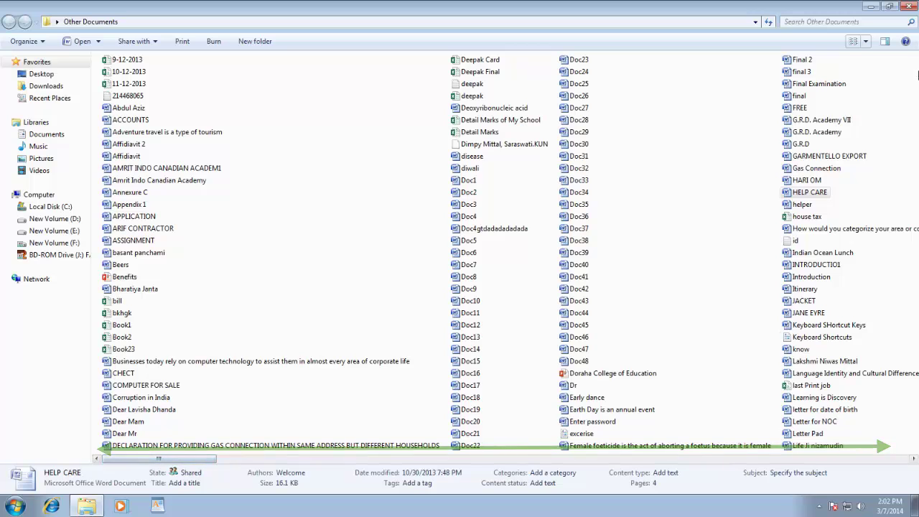
pyautogui.click(868, 43)
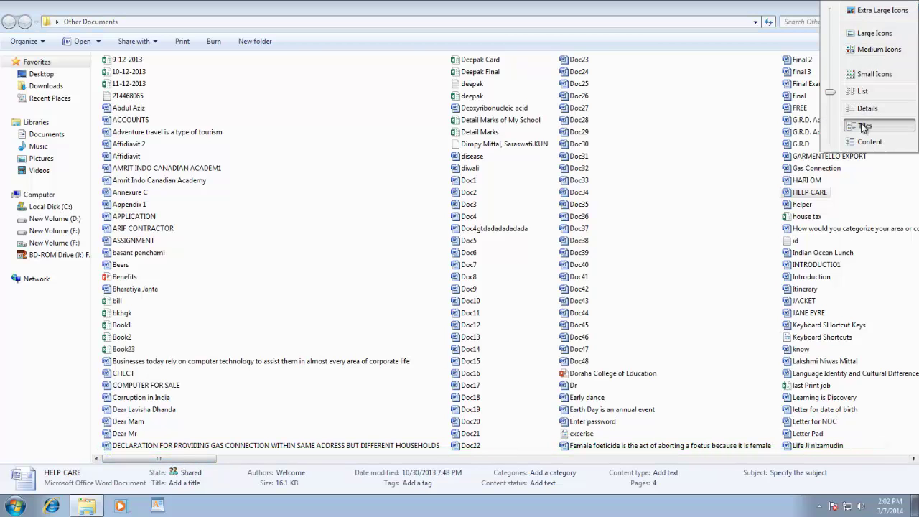
pyautogui.click(865, 125)
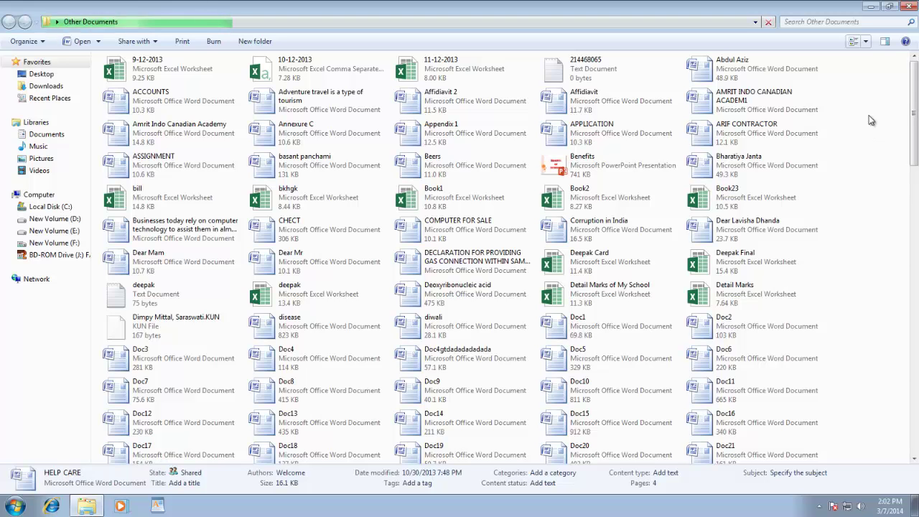
# - Show the Other Documents files in Content view, look through them, and switch the folder to the Details view
pyautogui.click(866, 45)
pyautogui.click(815, 140)
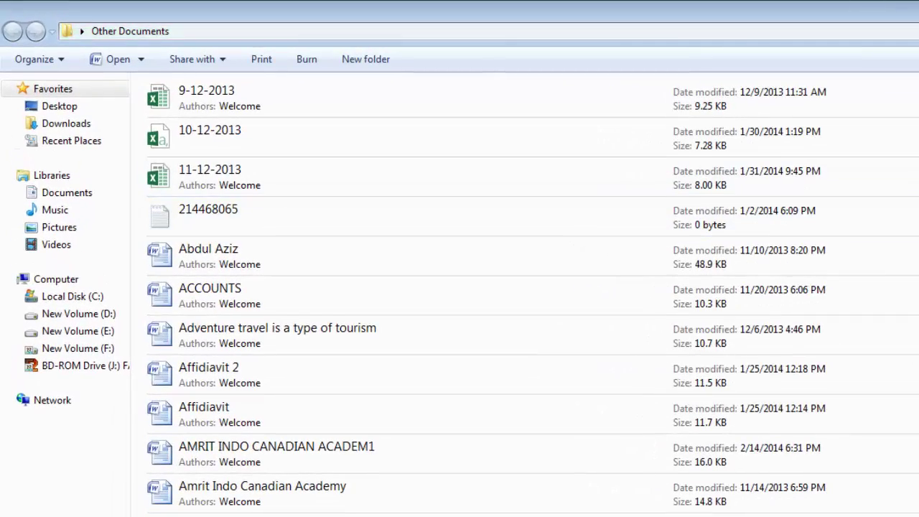
pyautogui.moveTo(914, 78); pyautogui.dragTo(915, 86)
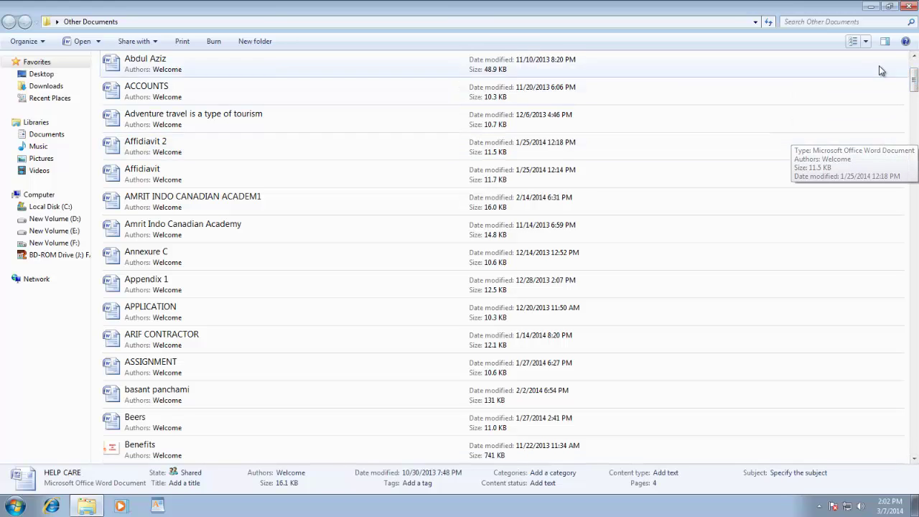
pyautogui.click(865, 41)
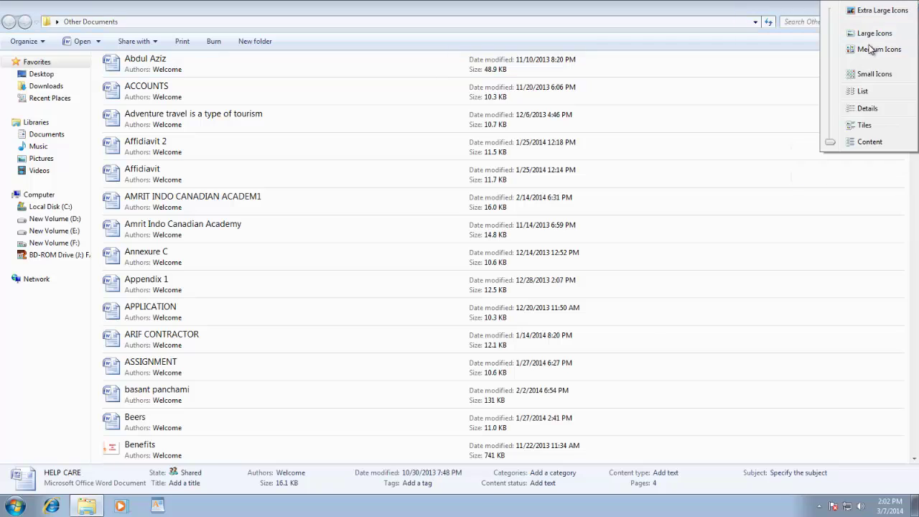
pyautogui.click(869, 110)
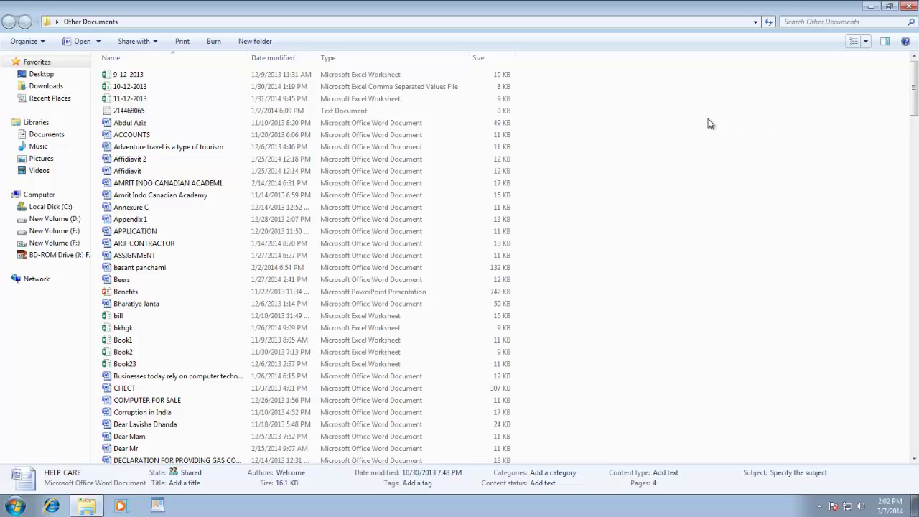
# - Check the folder's available sort options and sort the files by name in descending order
pyautogui.click(650, 134)
pyautogui.rightClick(633, 110)
pyautogui.moveTo(644, 146)
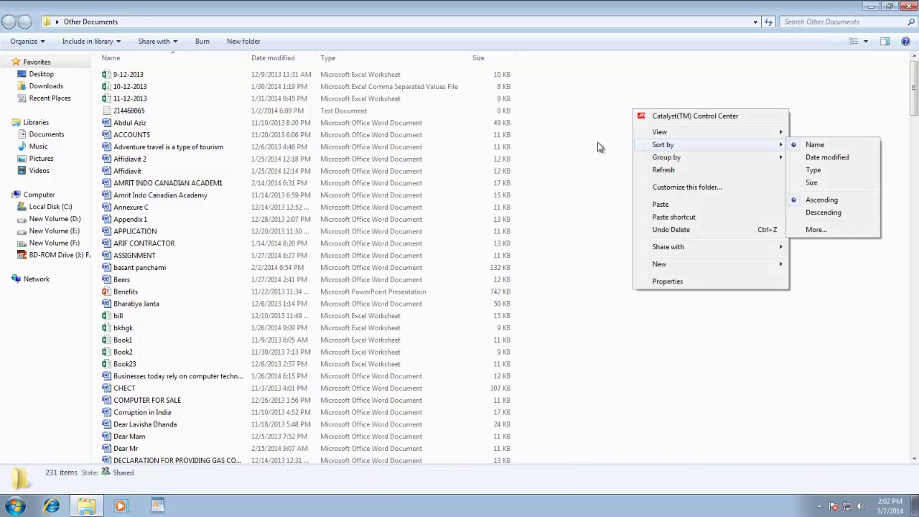
pyautogui.click(574, 143)
pyautogui.click(168, 58)
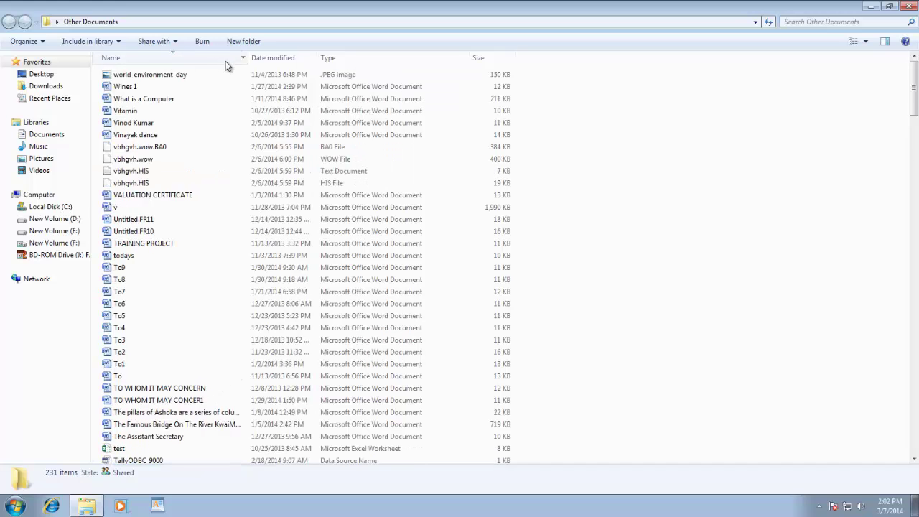
# - Sort the files by size, reverse the order and return to largest first, select Doc33 and look through the sorted list
pyautogui.click(488, 64)
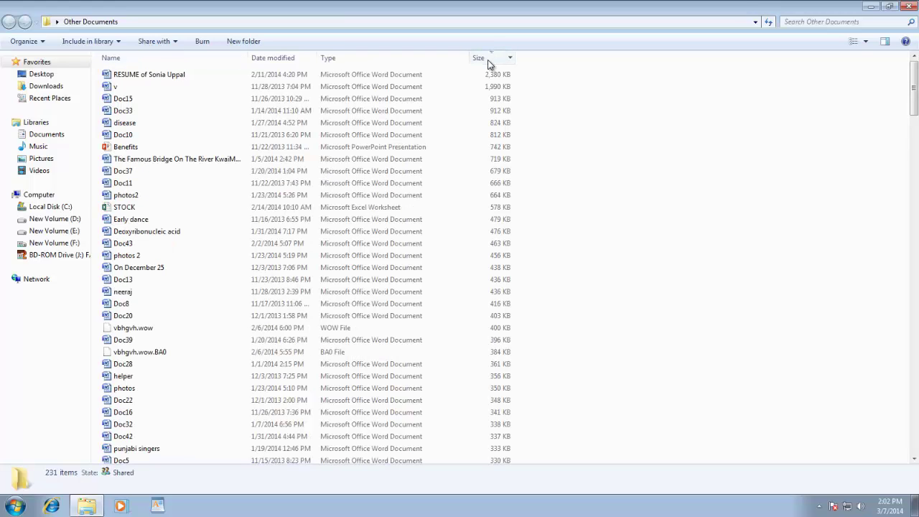
pyautogui.click(488, 63)
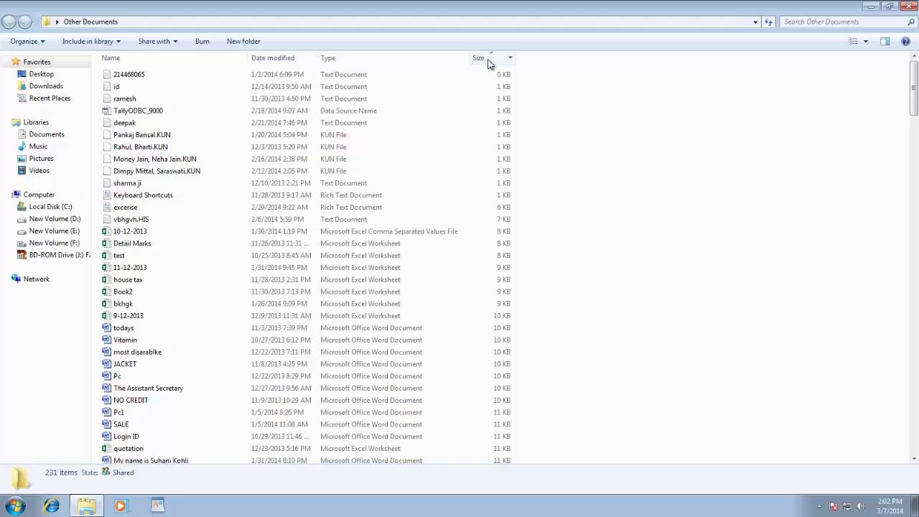
pyautogui.click(487, 63)
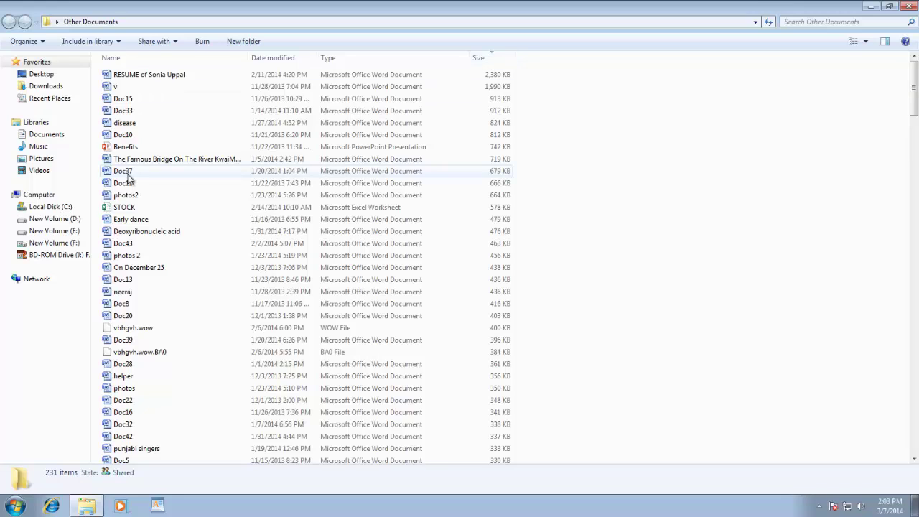
pyautogui.click(123, 110)
pyautogui.scroll(-6, 155, 200)
pyautogui.scroll(-12, 156, 201)
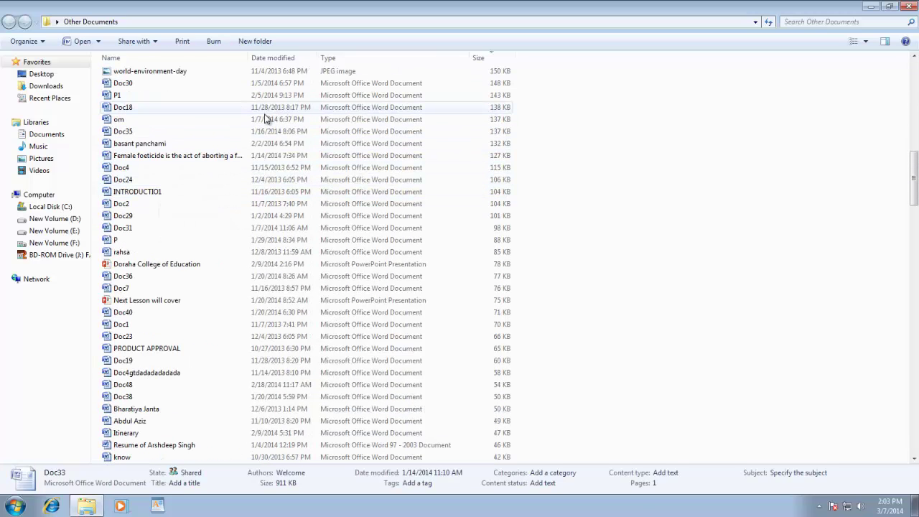
pyautogui.scroll(-3, 230, 166)
pyautogui.scroll(2, 225, 169)
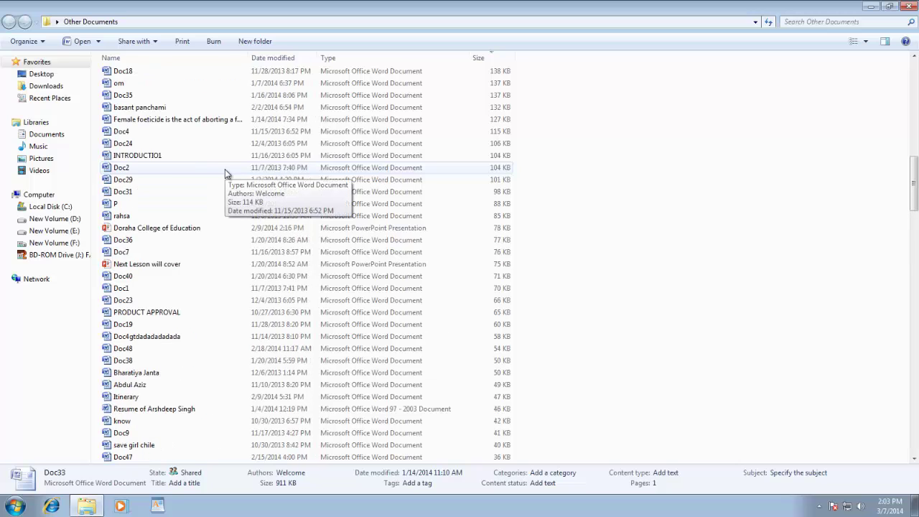
# - Sort the files by type and review them from the start, and re-sort by date modified with the newest first
pyautogui.click(344, 61)
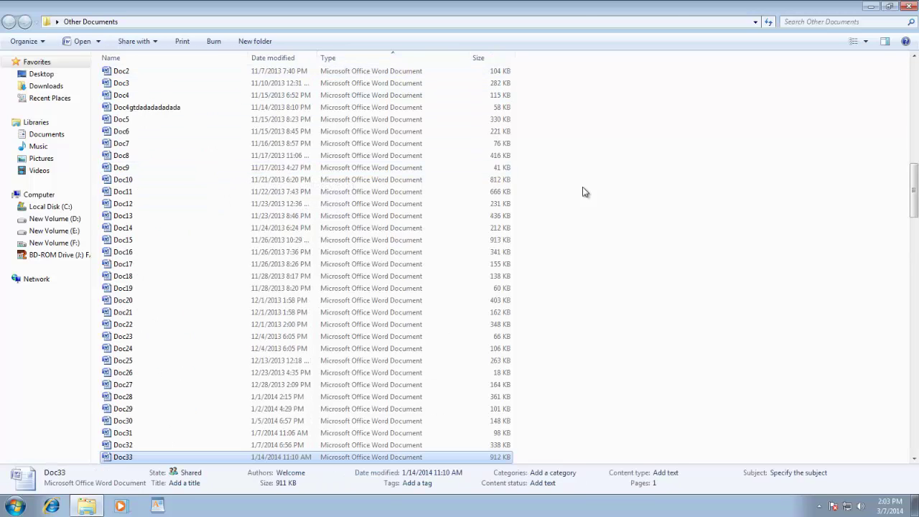
pyautogui.moveTo(916, 223); pyautogui.dragTo(910, 70)
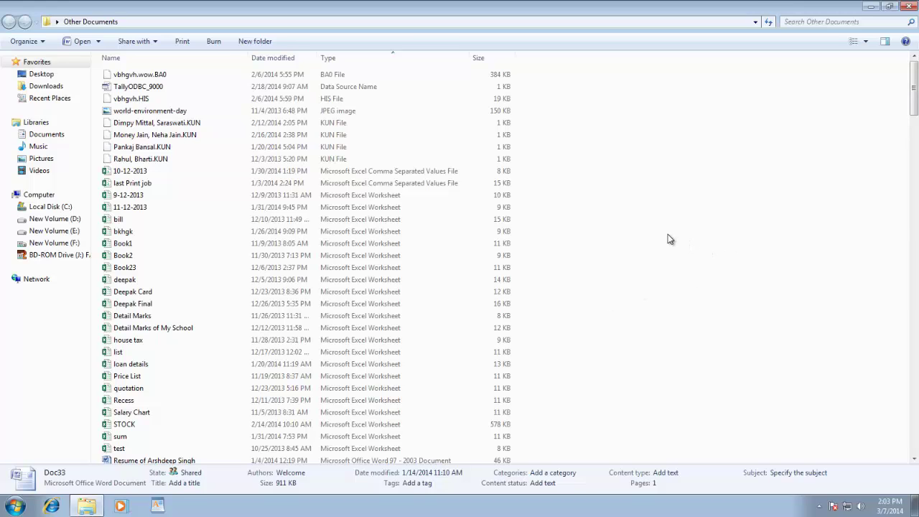
pyautogui.click(272, 58)
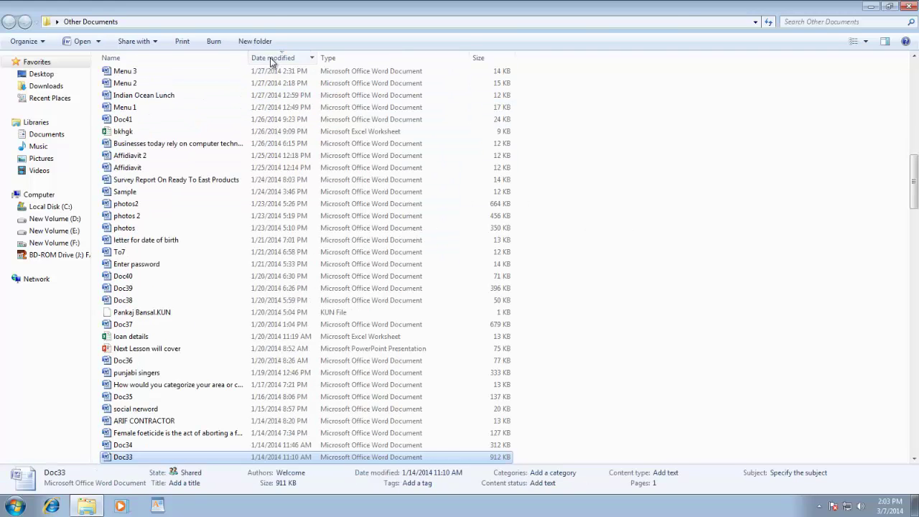
pyautogui.moveTo(914, 183); pyautogui.dragTo(911, 61)
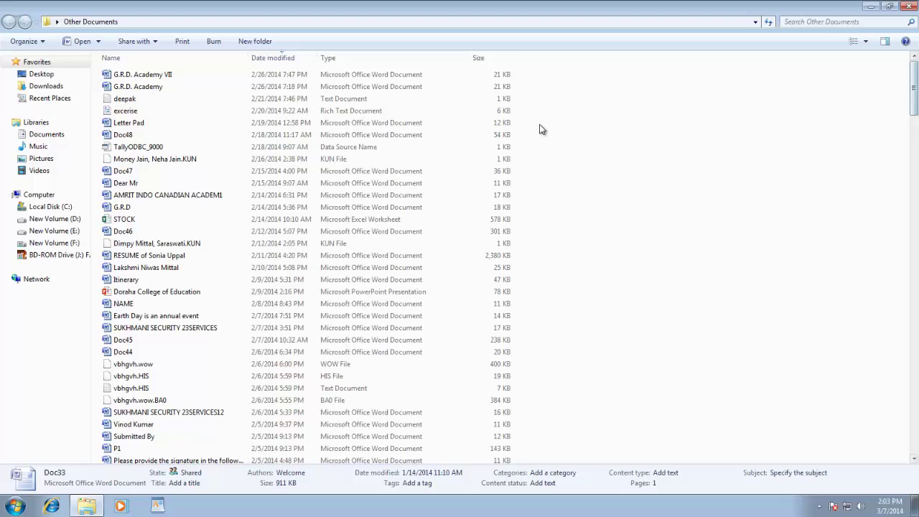
# - Show the preview pane and preview G.R.D. Academy VII, G.R.D. Academy, excerise, Letter Pad, STOCK and Doraha College of Education
pyautogui.click(239, 74)
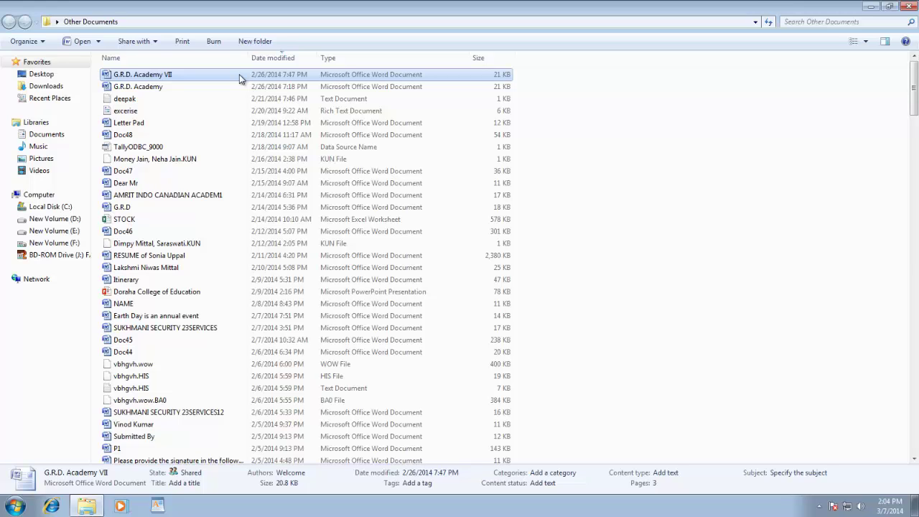
pyautogui.click(884, 45)
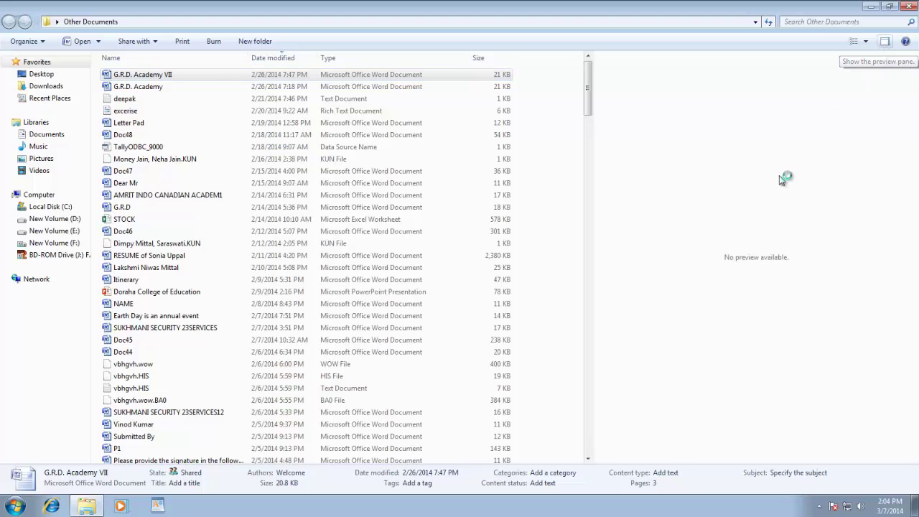
pyautogui.click(151, 89)
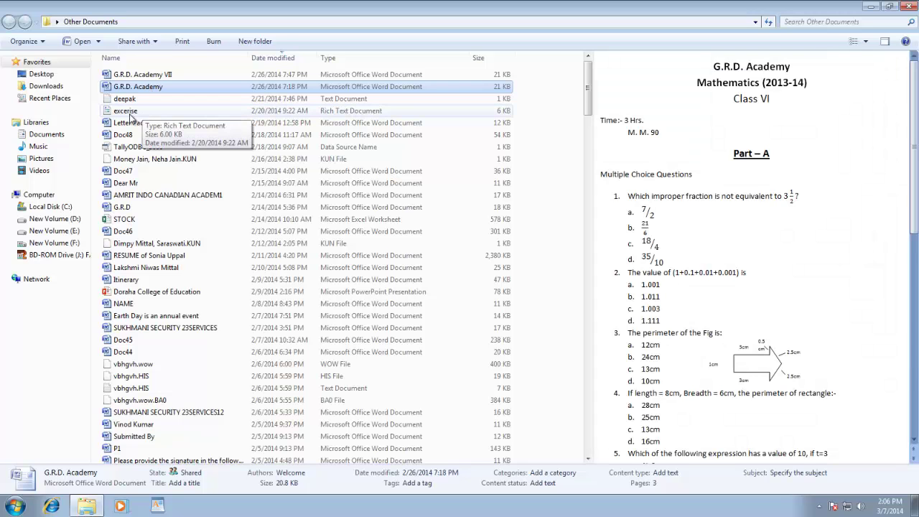
pyautogui.click(129, 113)
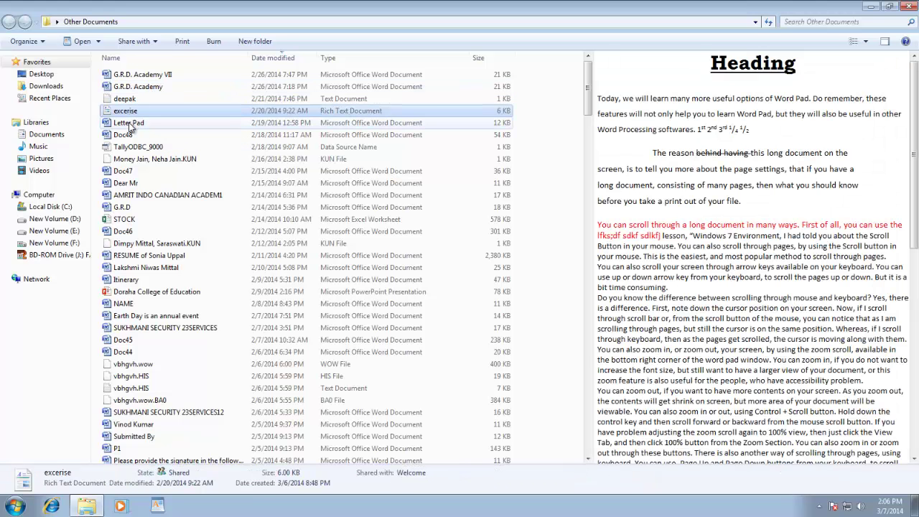
pyautogui.click(130, 123)
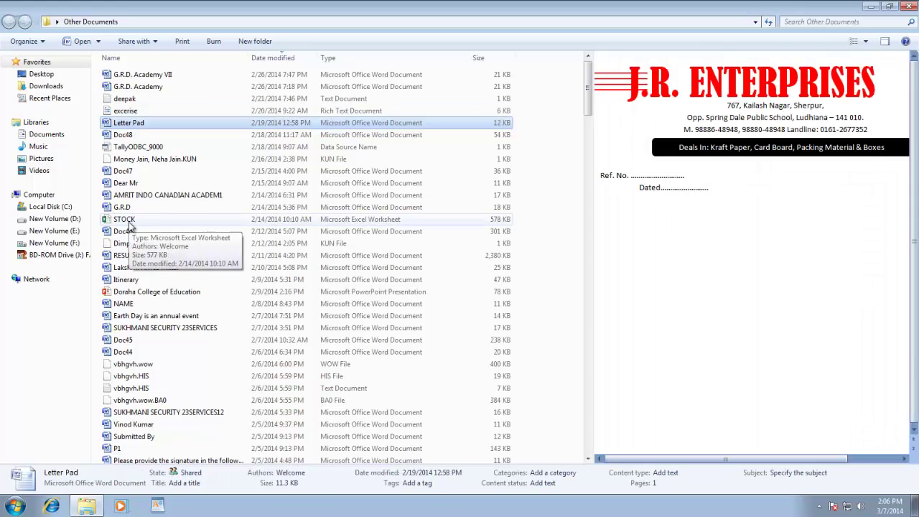
pyautogui.click(123, 219)
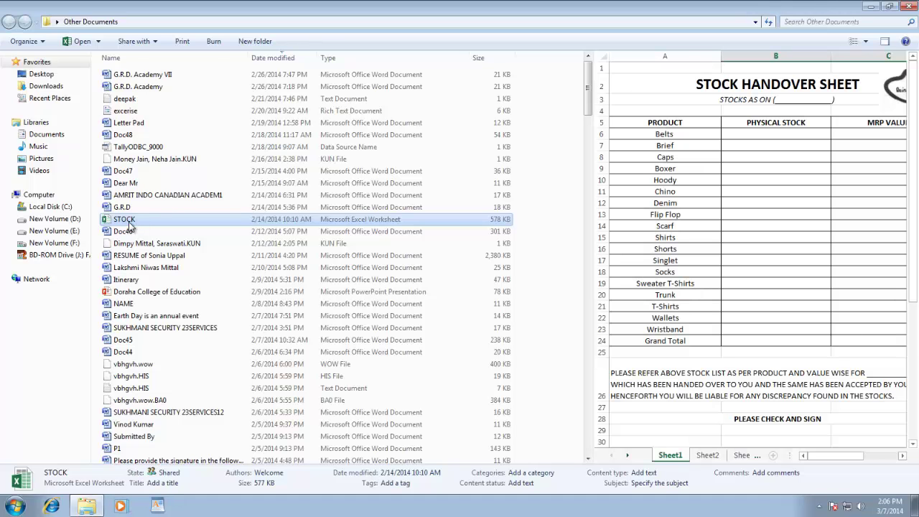
pyautogui.click(142, 293)
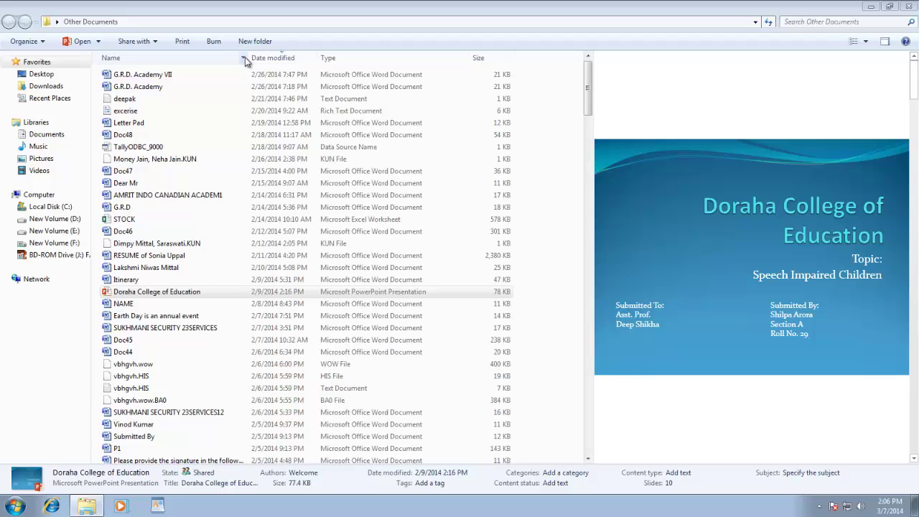
# - Filter the files by name to the I – P range and look through the filtered list
pyautogui.click(244, 57)
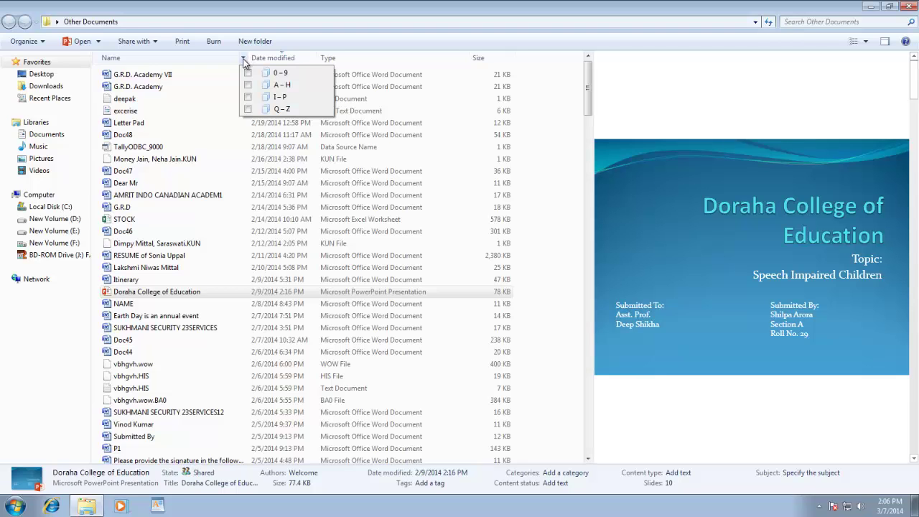
pyautogui.click(248, 96)
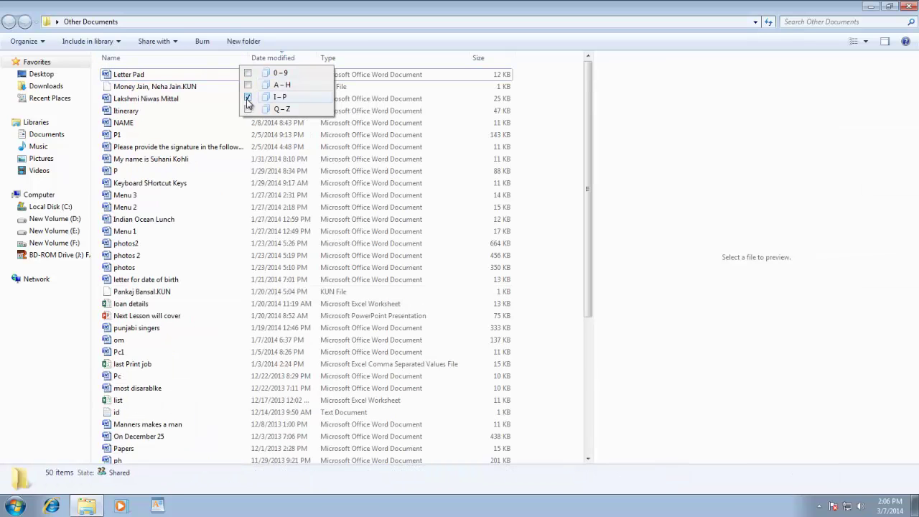
pyautogui.click(246, 15)
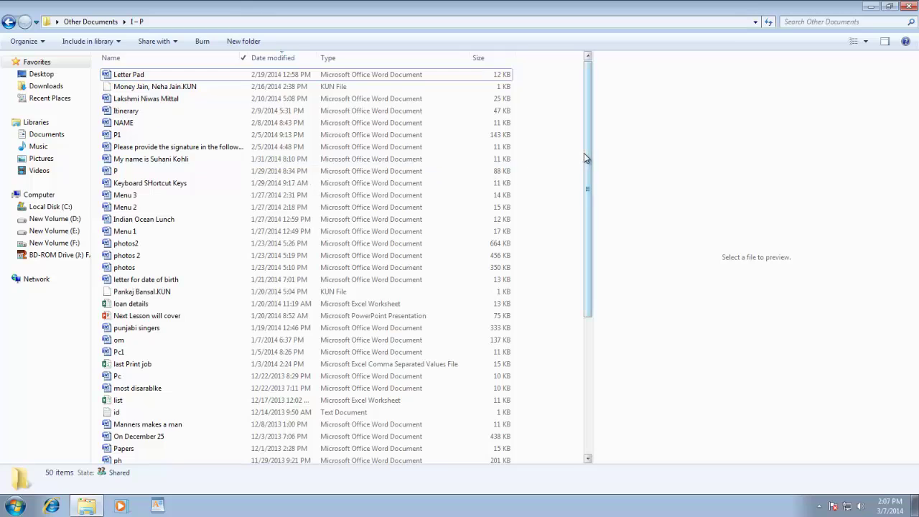
pyautogui.moveTo(588, 185); pyautogui.dragTo(600, 125)
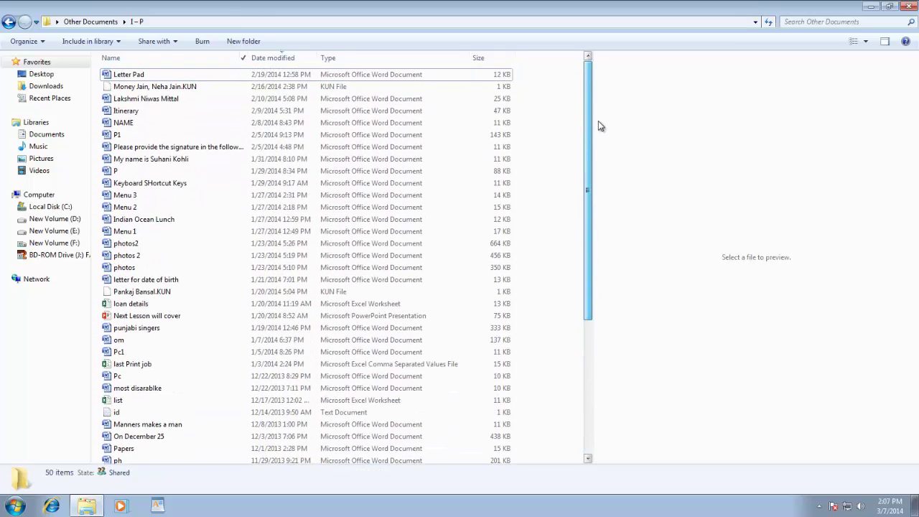
# - Filter the I – P files by type to Microsoft Office Word Document, and add Microsoft Excel Worksheet to the type filter
pyautogui.click(464, 58)
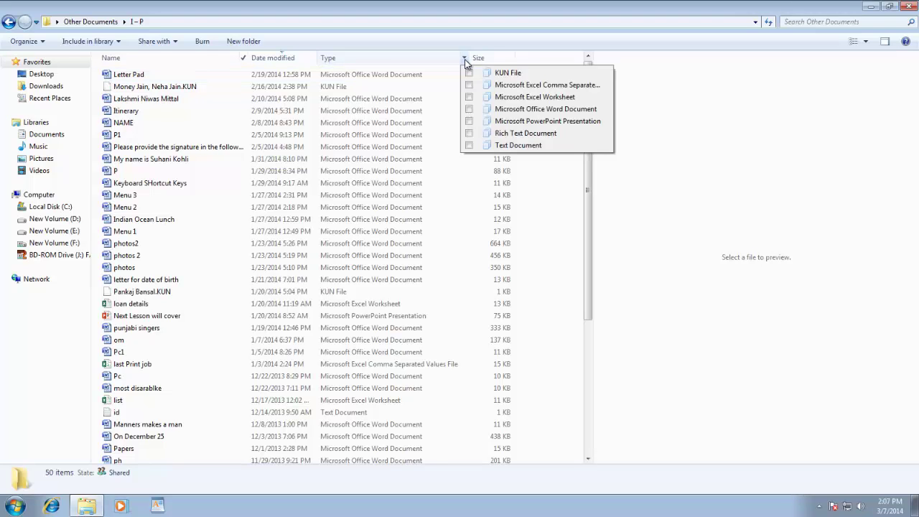
pyautogui.click(469, 109)
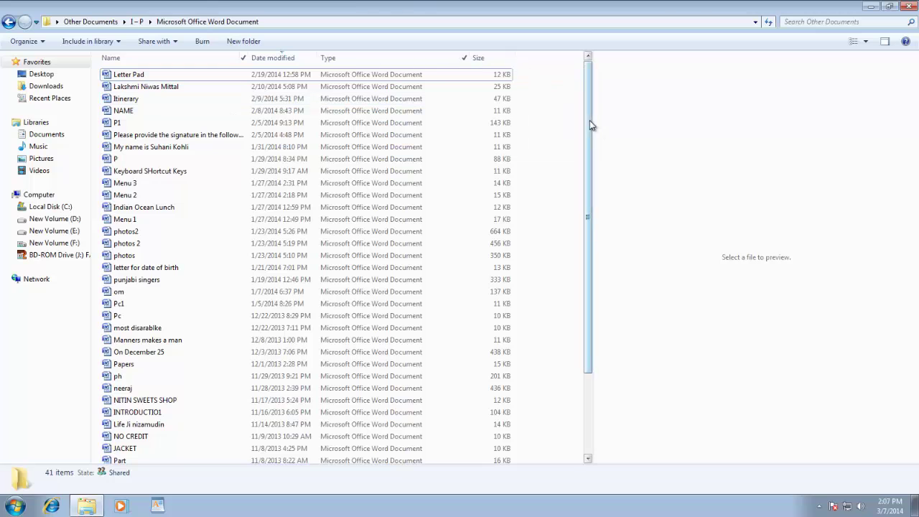
pyautogui.moveTo(589, 125); pyautogui.dragTo(590, 98)
pyautogui.click(465, 59)
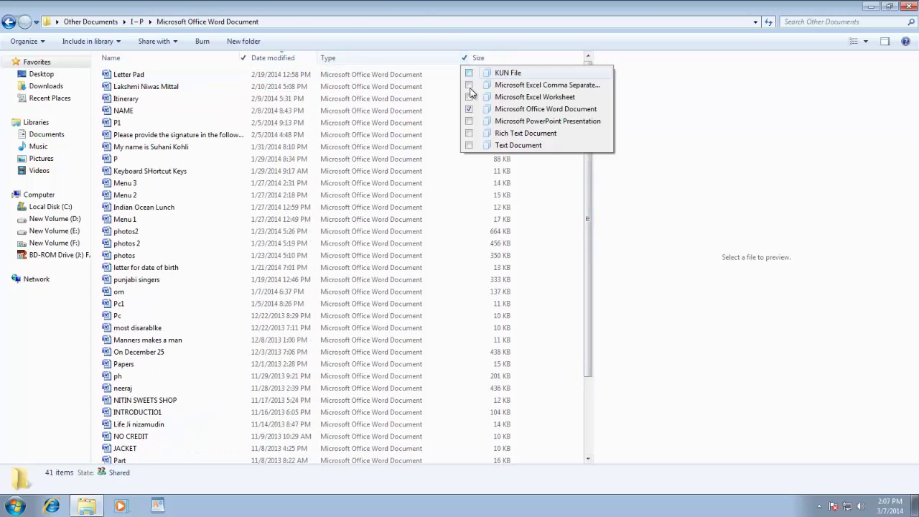
pyautogui.click(469, 97)
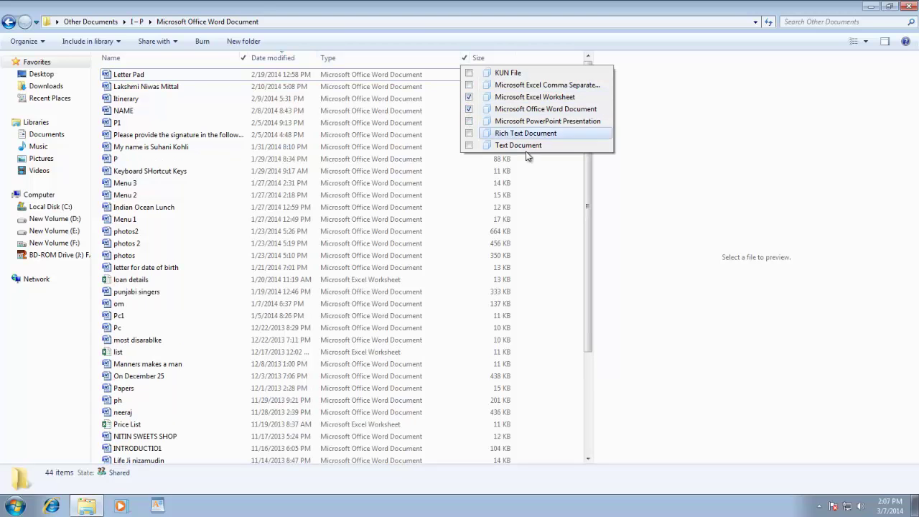
pyautogui.click(593, 213)
pyautogui.moveTo(594, 214); pyautogui.dragTo(595, 165)
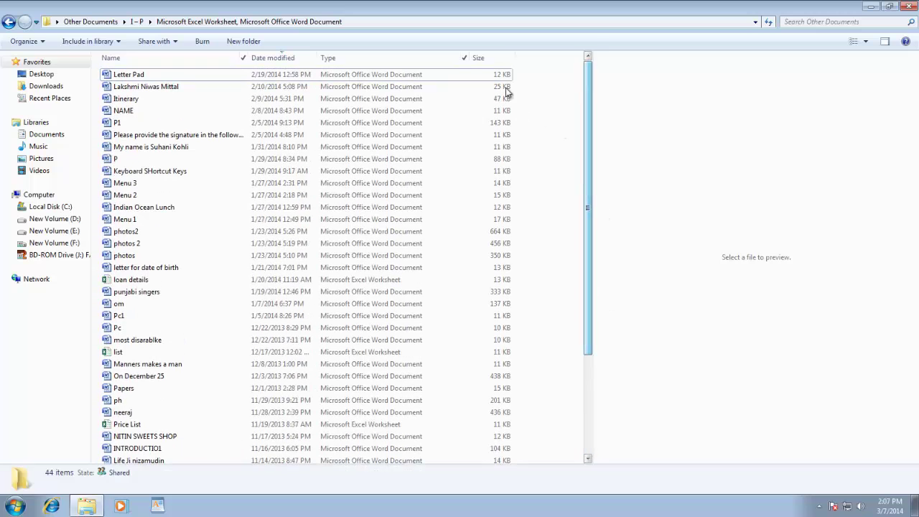
# - Check the filter choices for size and date modified without applying any, and close the Other Documents window
pyautogui.click(510, 59)
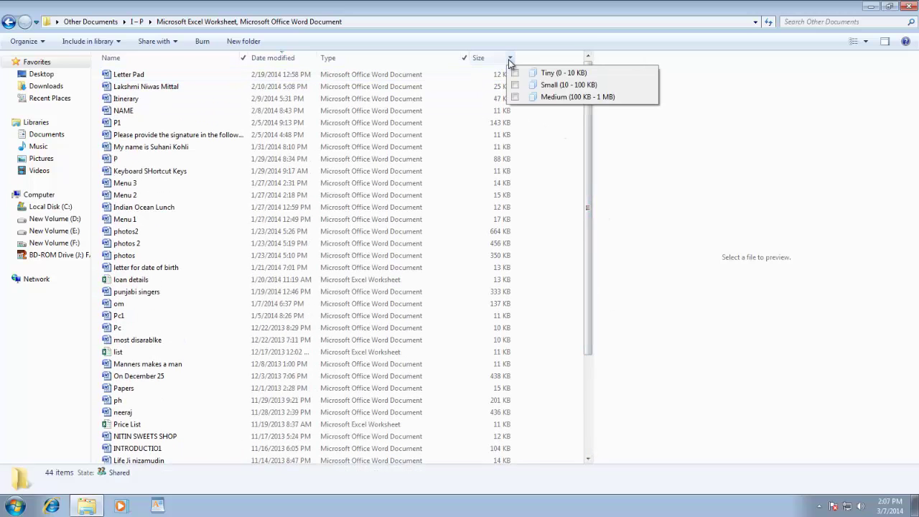
pyautogui.click(313, 59)
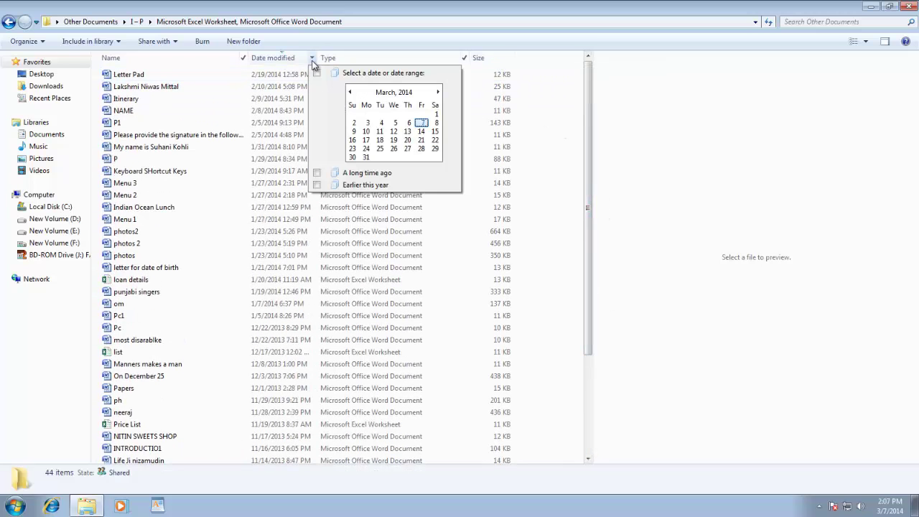
pyautogui.click(316, 13)
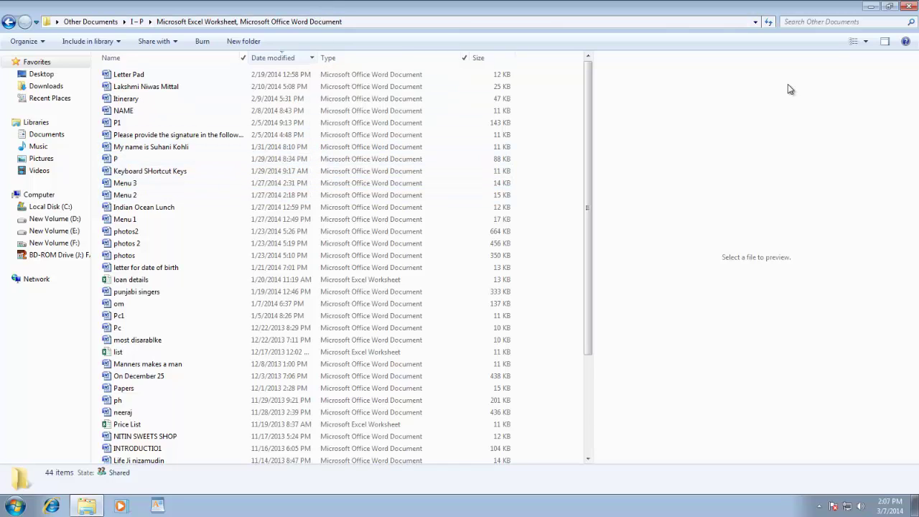
pyautogui.click(909, 6)
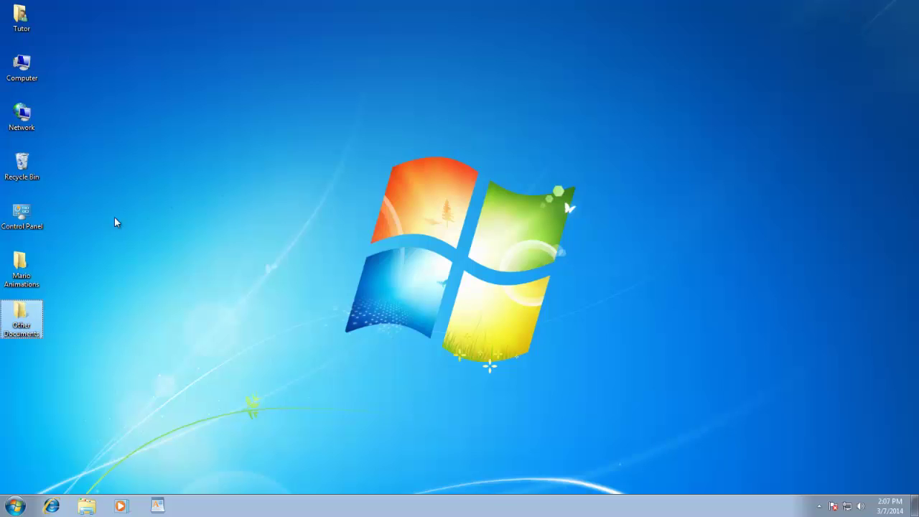
# - Open the Mario Animations folder, show its files as large icons and hide the preview pane
pyautogui.doubleClick(21, 268)
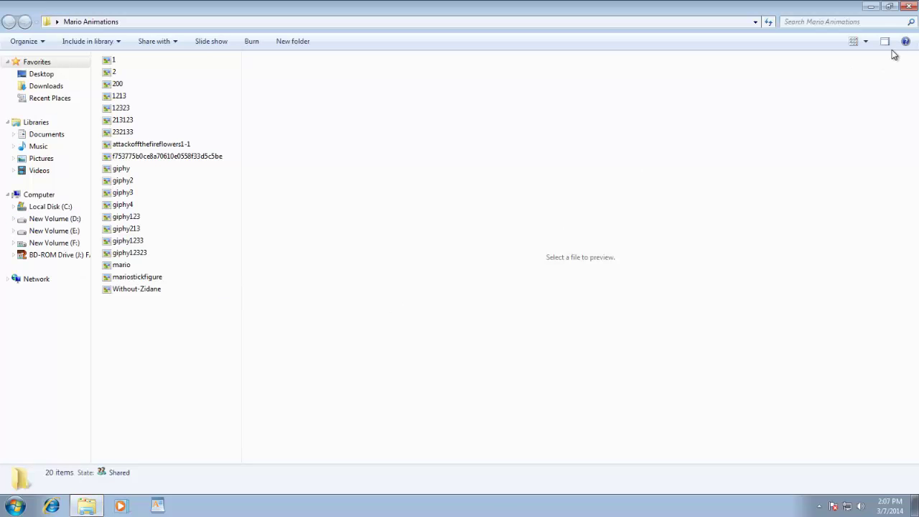
pyautogui.click(865, 41)
pyautogui.click(868, 34)
pyautogui.click(885, 41)
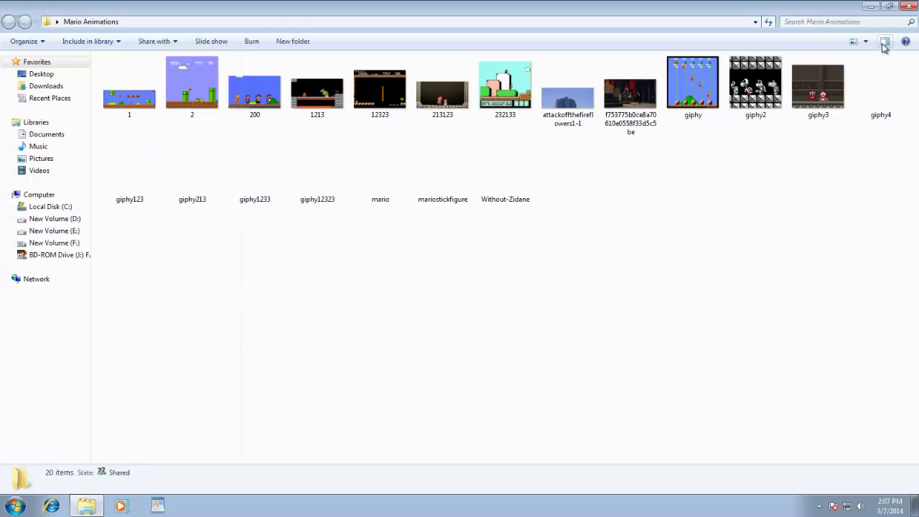
# - Show the Mario Animations files as medium icons, and enlarge them to extra large icons
pyautogui.click(867, 41)
pyautogui.click(866, 62)
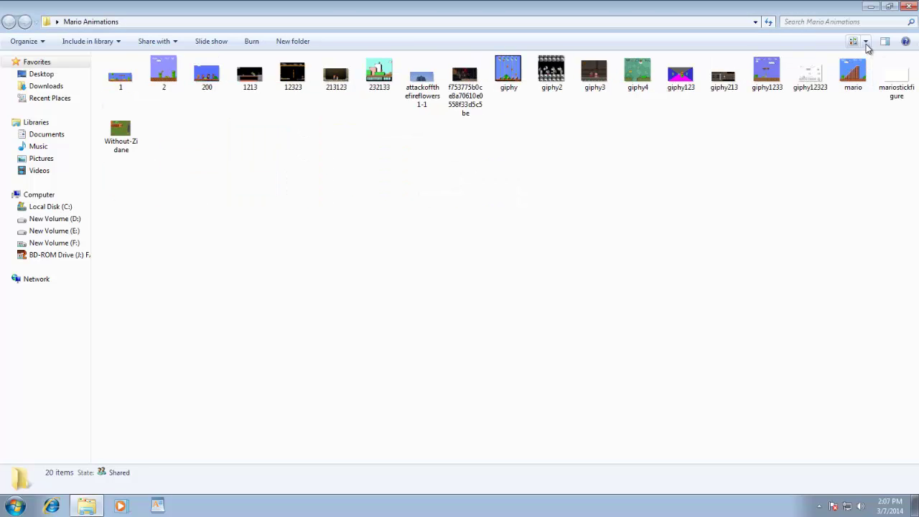
pyautogui.click(865, 41)
pyautogui.click(867, 16)
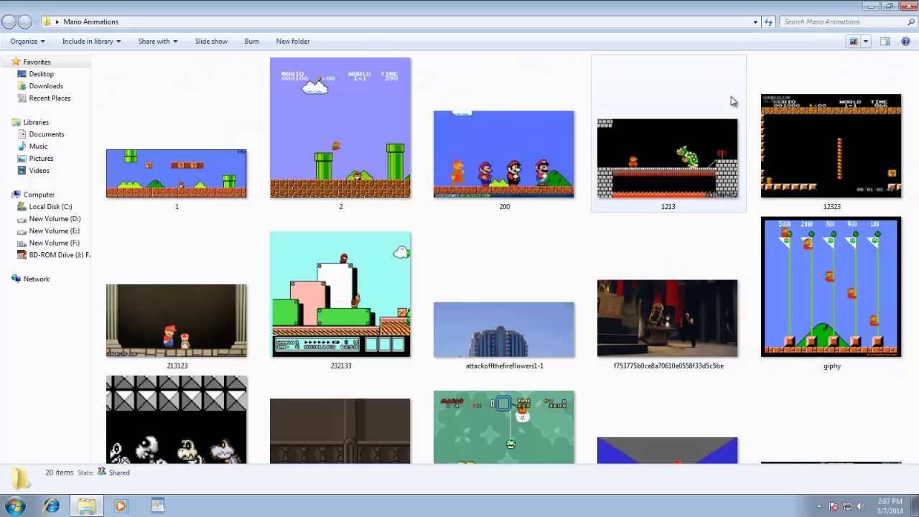
# - Select giphy213 and gradually adjust the thumbnails to a size slightly above standard large icons
pyautogui.click(907, 380)
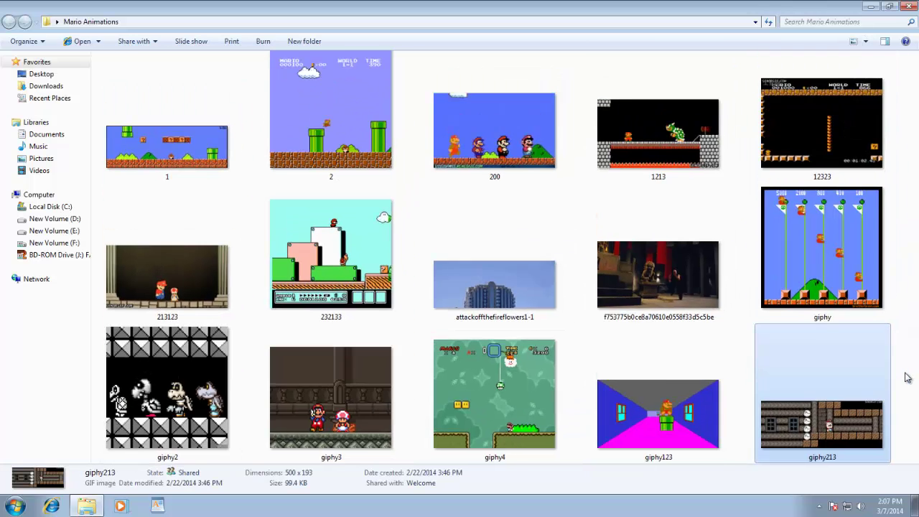
pyautogui.keyDown('ctrl'); pyautogui.scroll(-4, 905, 377); pyautogui.keyUp('ctrl')
pyautogui.keyDown('ctrl'); pyautogui.scroll(2, 903, 373); pyautogui.keyUp('ctrl')
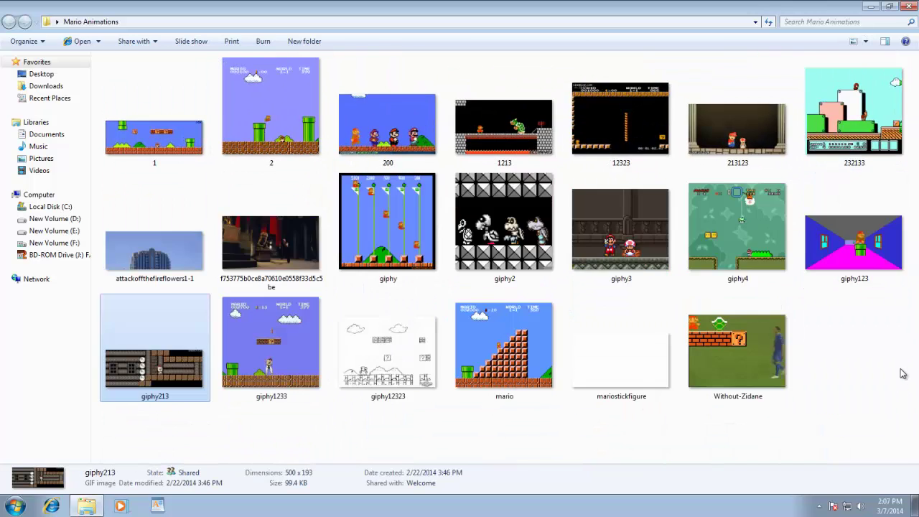
pyautogui.keyDown('ctrl'); pyautogui.scroll(-1, 904, 374); pyautogui.keyUp('ctrl')
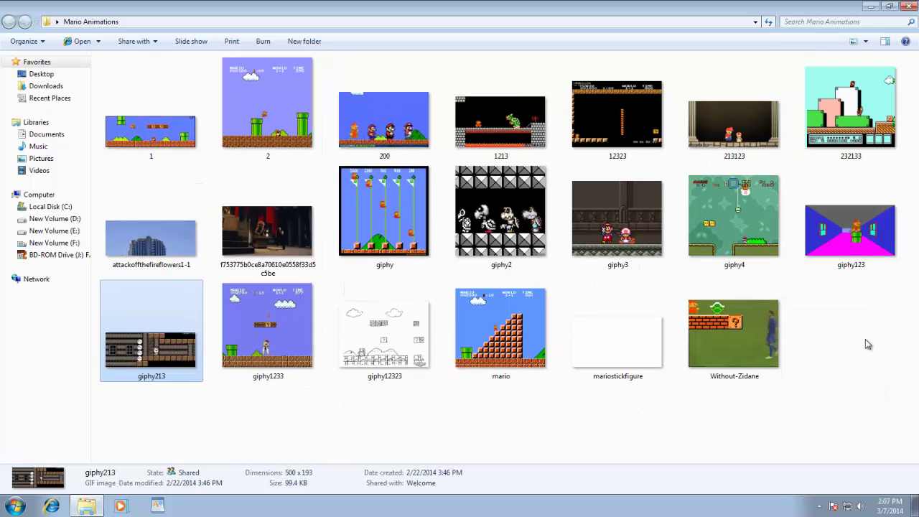
# - Check the view, sort and group choices for Mario Animations without applying any, and close the folder window
pyautogui.rightClick(840, 317)
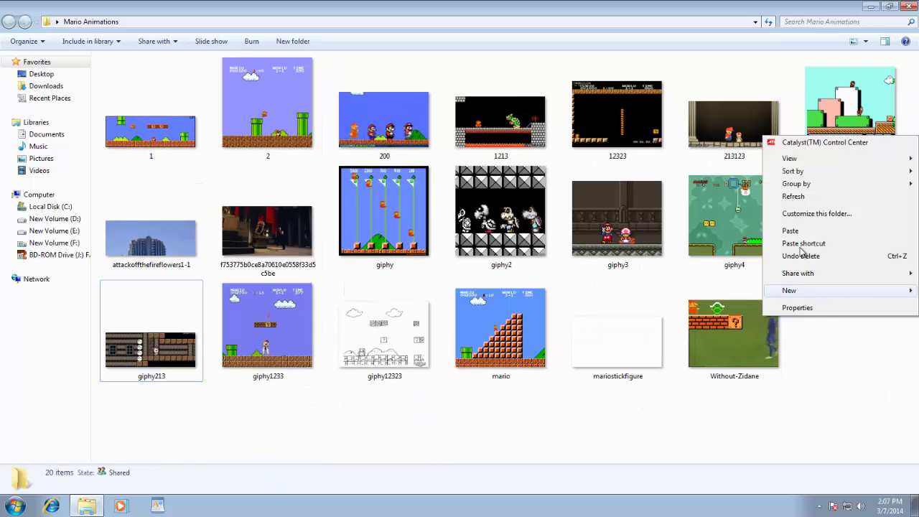
pyautogui.moveTo(795, 173)
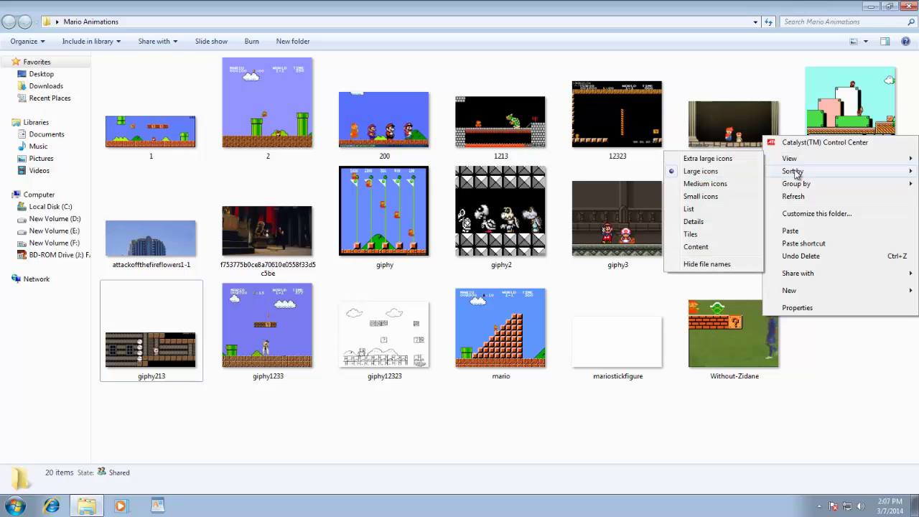
pyautogui.moveTo(798, 188)
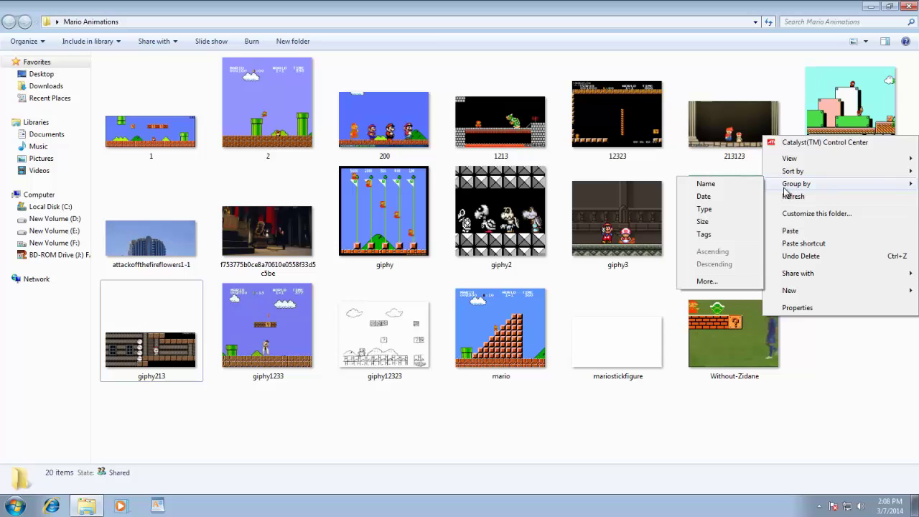
pyautogui.press('super+d')
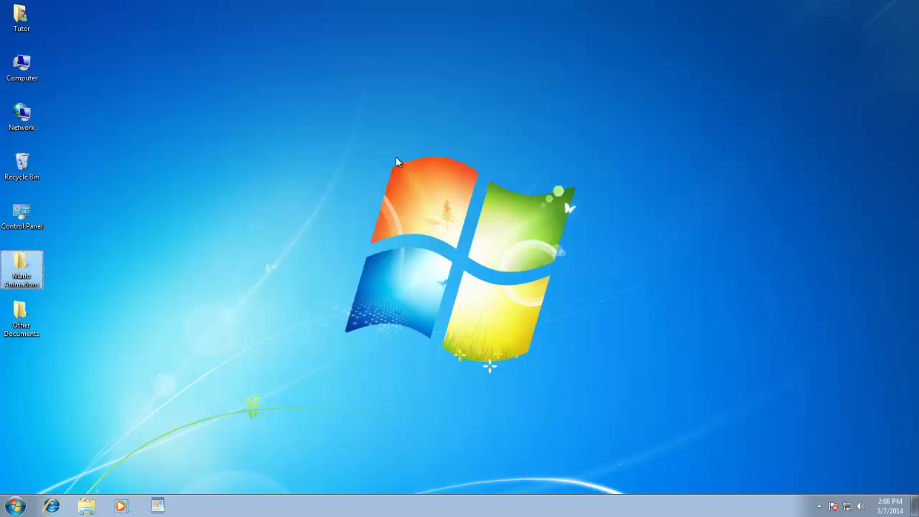
# - Open the Other Documents folder and group its files by date modified
pyautogui.doubleClick(22, 319)
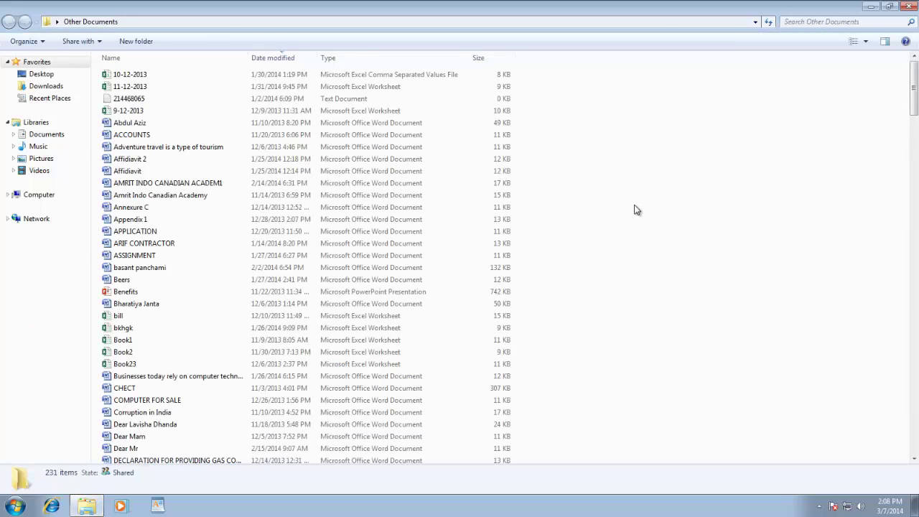
pyautogui.rightClick(637, 208)
pyautogui.moveTo(663, 256)
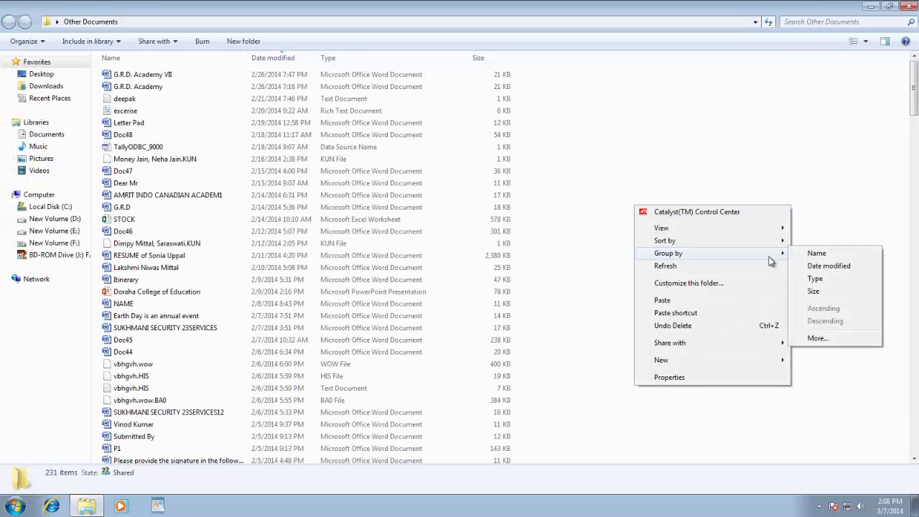
pyautogui.click(816, 267)
# - Group the Other Documents files by name and show them as large icons
pyautogui.rightClick(682, 209)
pyautogui.moveTo(707, 256)
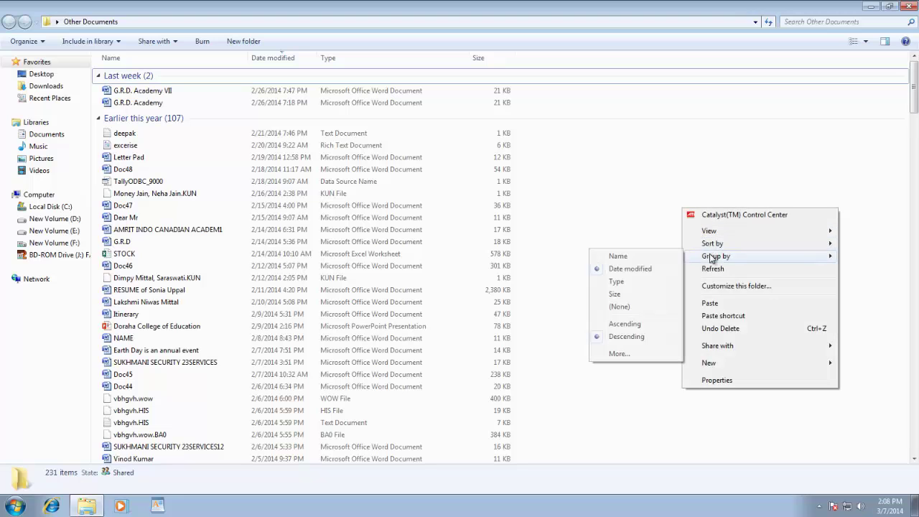
pyautogui.click(656, 256)
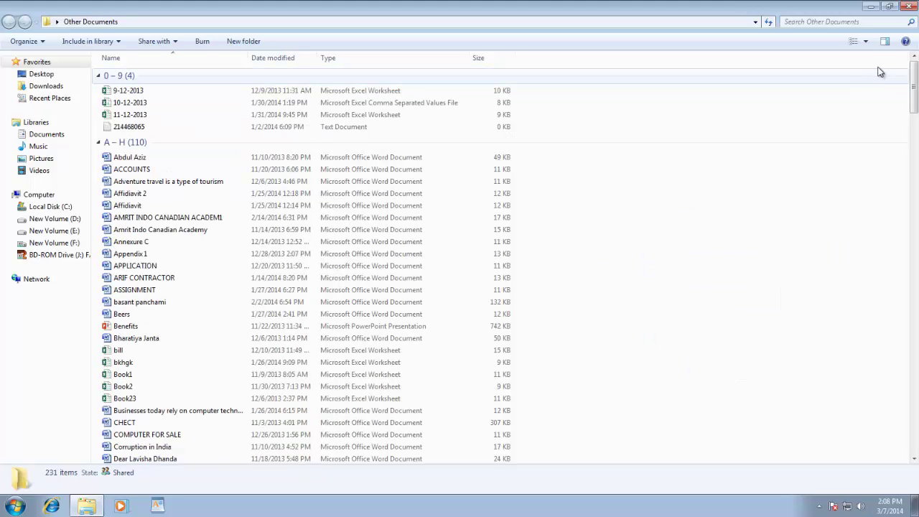
pyautogui.click(867, 43)
pyautogui.click(864, 34)
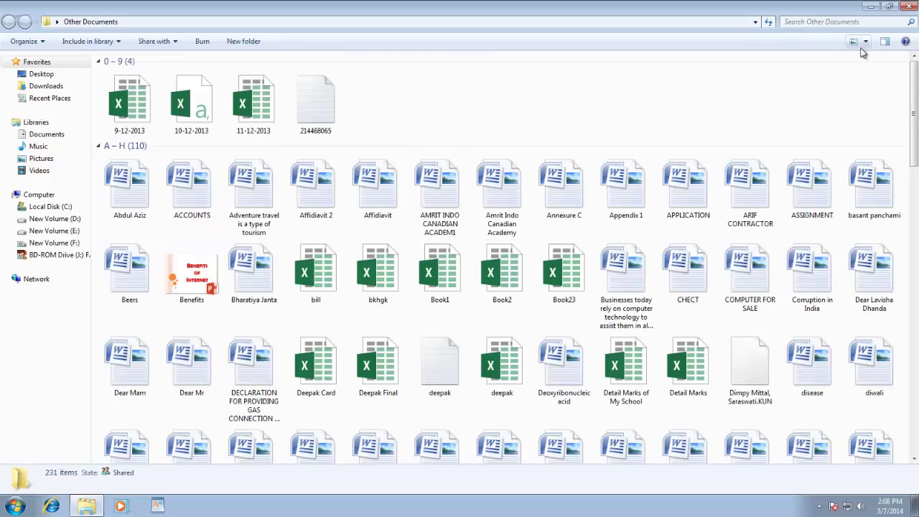
# - Remove the grouping from the Other Documents files and return the folder to the Details view
pyautogui.rightClick(868, 127)
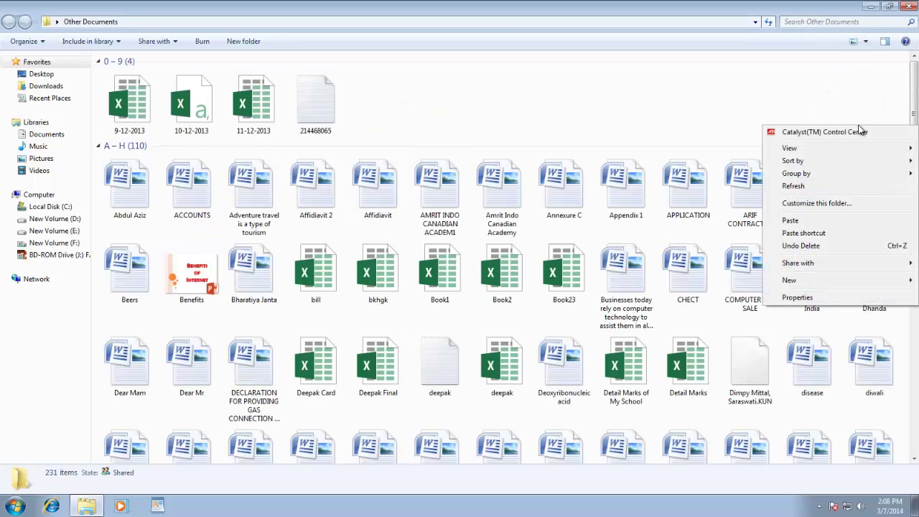
pyautogui.moveTo(823, 173)
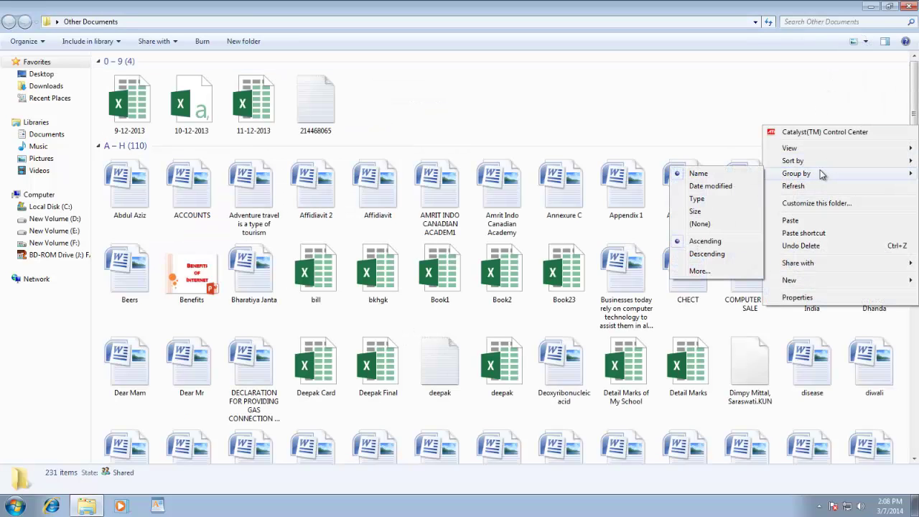
pyautogui.click(715, 224)
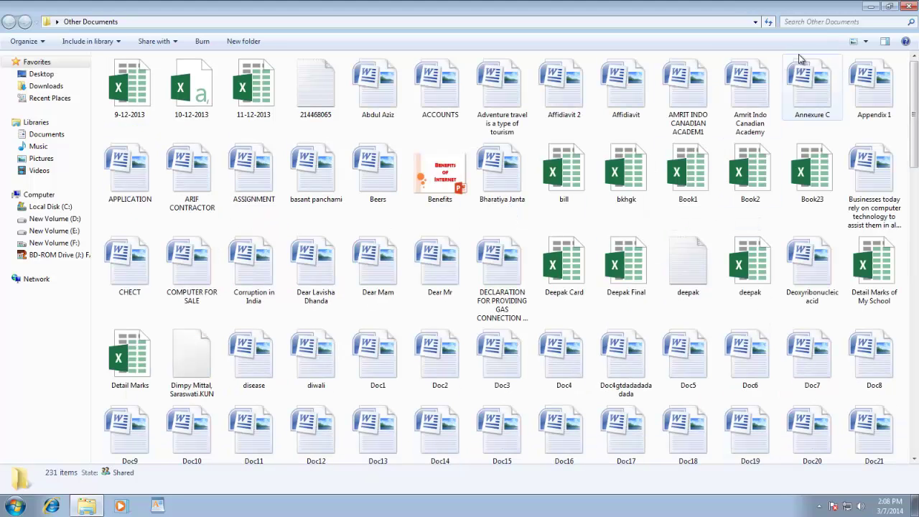
pyautogui.click(862, 42)
pyautogui.click(866, 118)
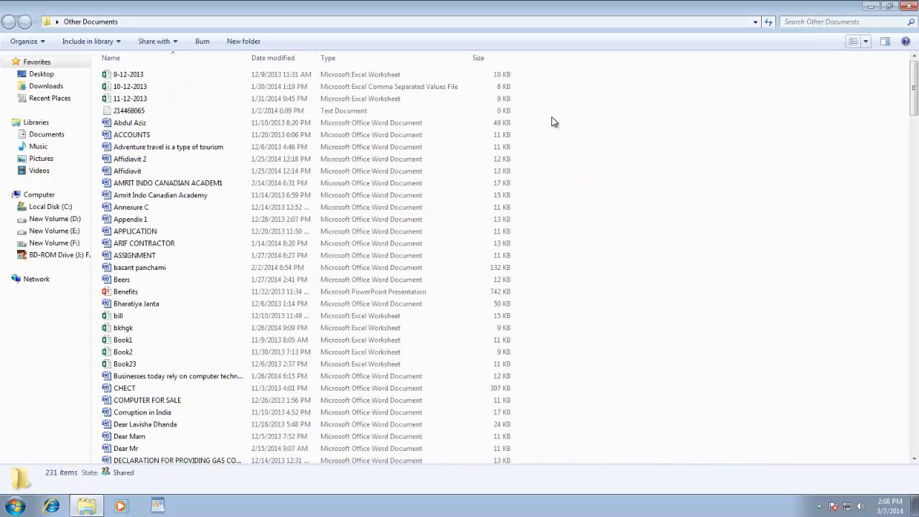
# - Look through the full list of detail columns available for Other Documents and cancel without changing any
pyautogui.rightClick(495, 61)
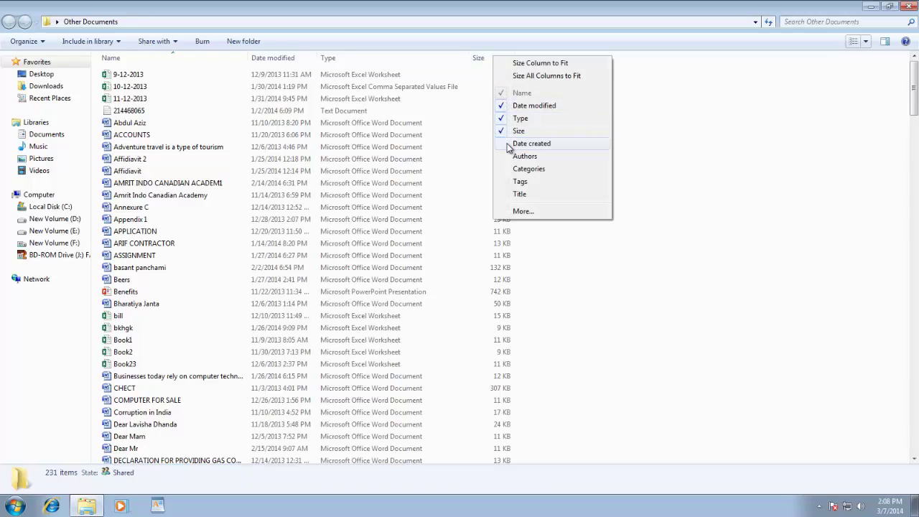
pyautogui.click(522, 211)
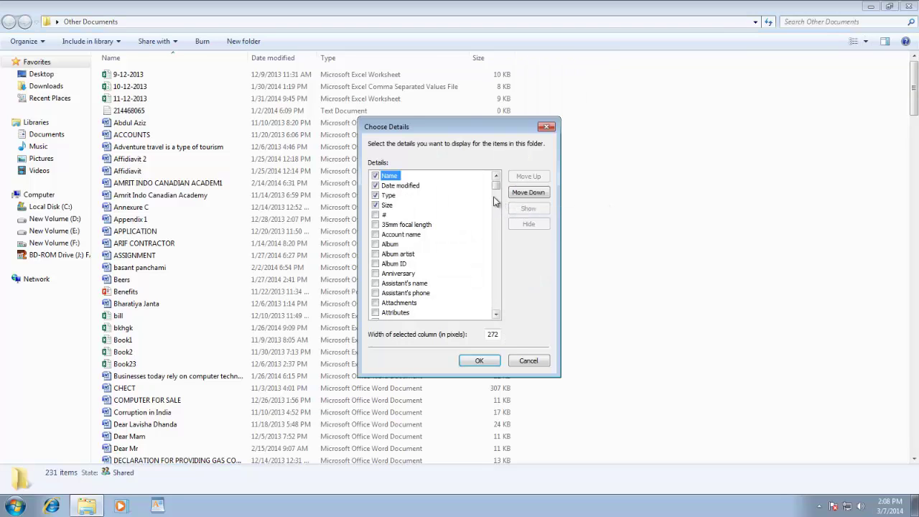
pyautogui.moveTo(496, 187); pyautogui.dragTo(500, 240)
pyautogui.click(529, 361)
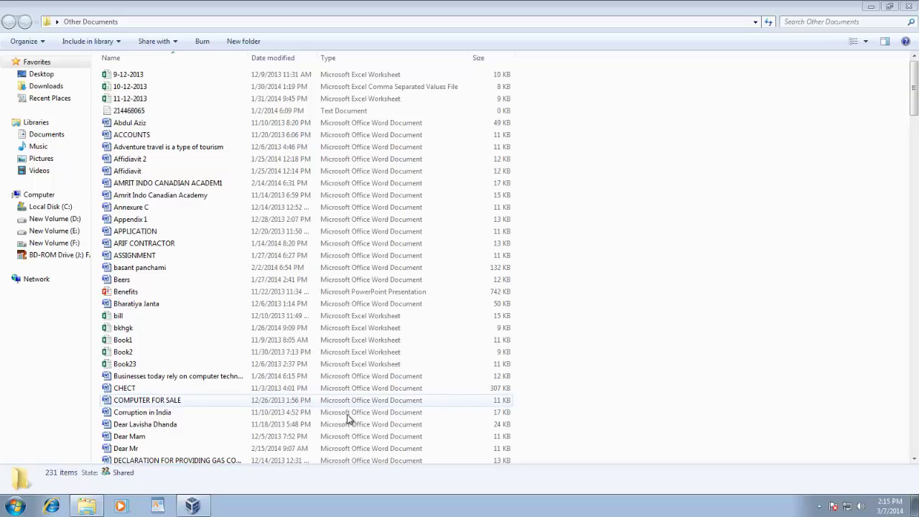
# - Switch to the Windows XP virtual machine in VirtualBox to view its My Documents window, and minimize it
pyautogui.click(191, 506)
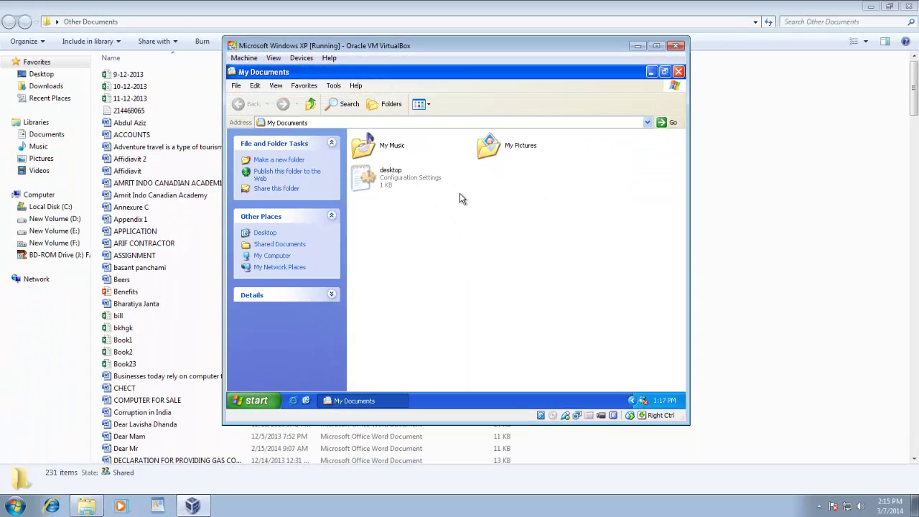
pyautogui.click(638, 46)
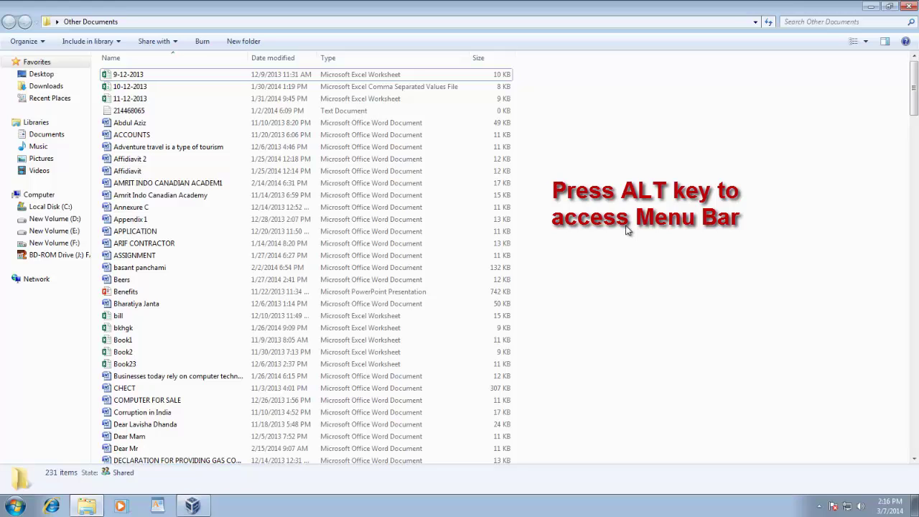
# - Display the hidden menu bar in the Other Documents window and open its folder view commands
pyautogui.press('alt')
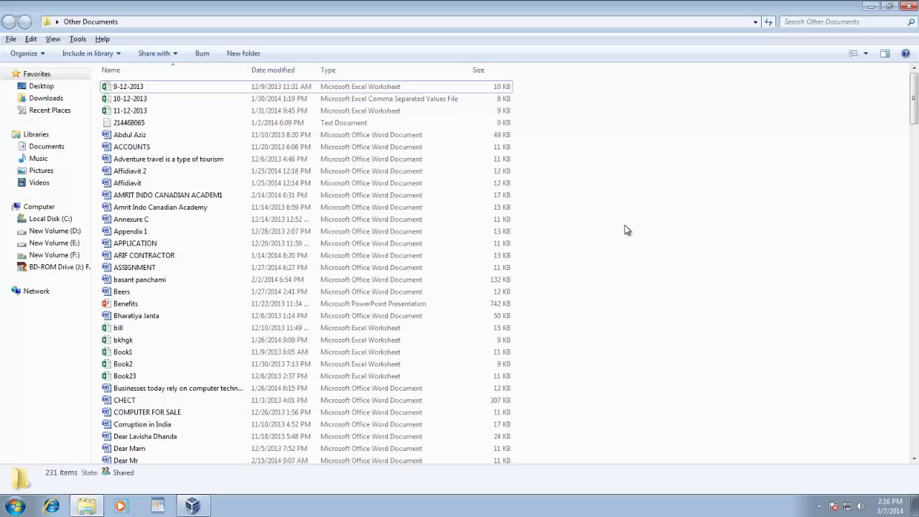
pyautogui.click(54, 39)
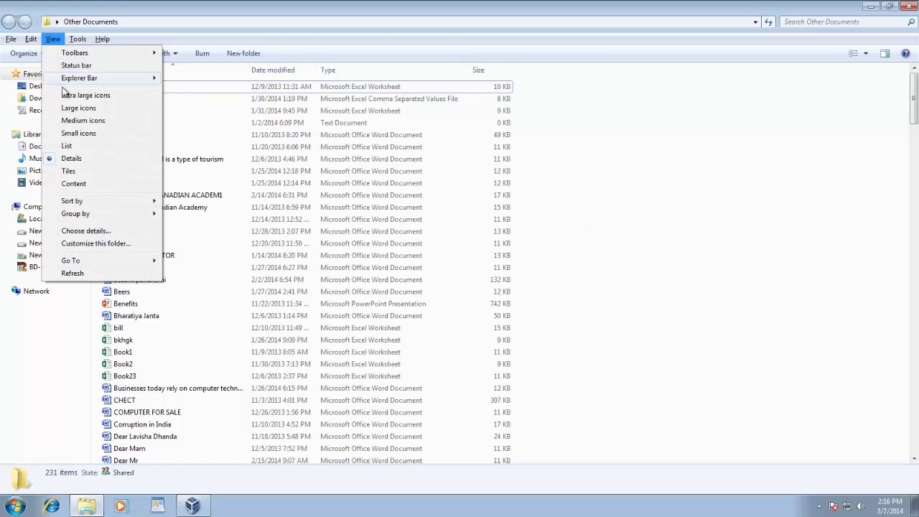